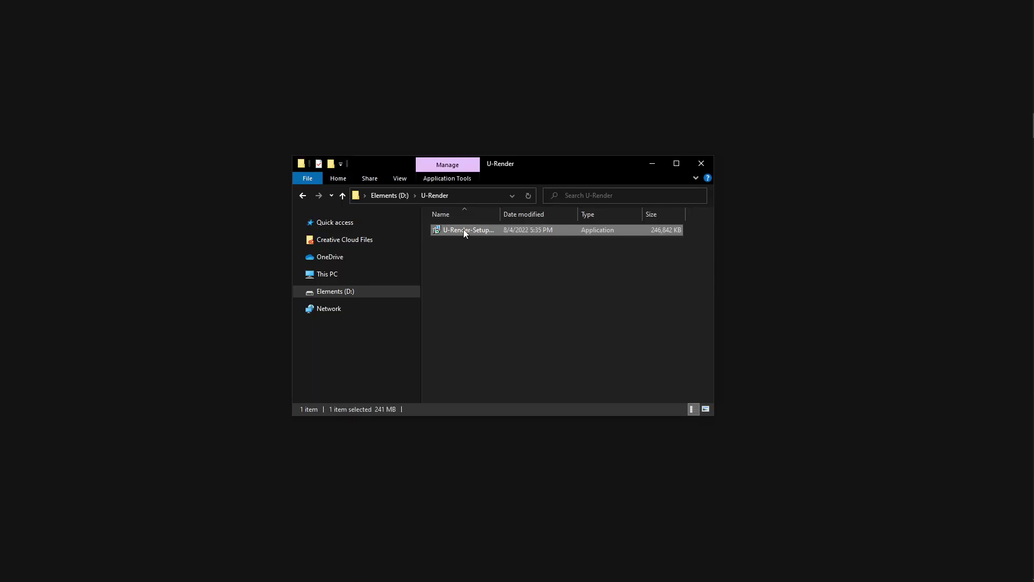
Step: Install U-Render for Cinema 4D R26 after accepting the licence agreement, launching Cinema 4D when finished
double_click(463, 229)
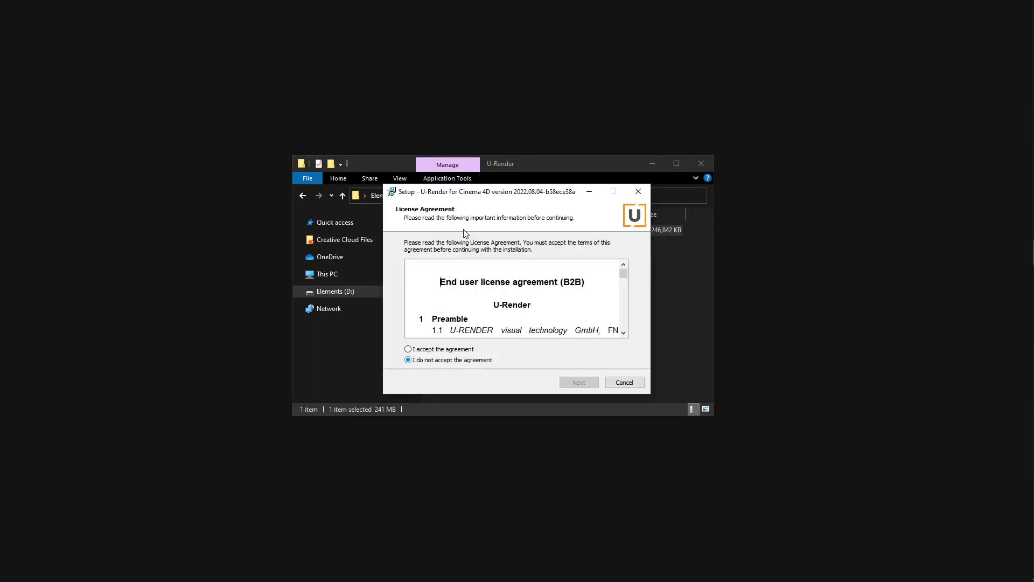
left_click(411, 350)
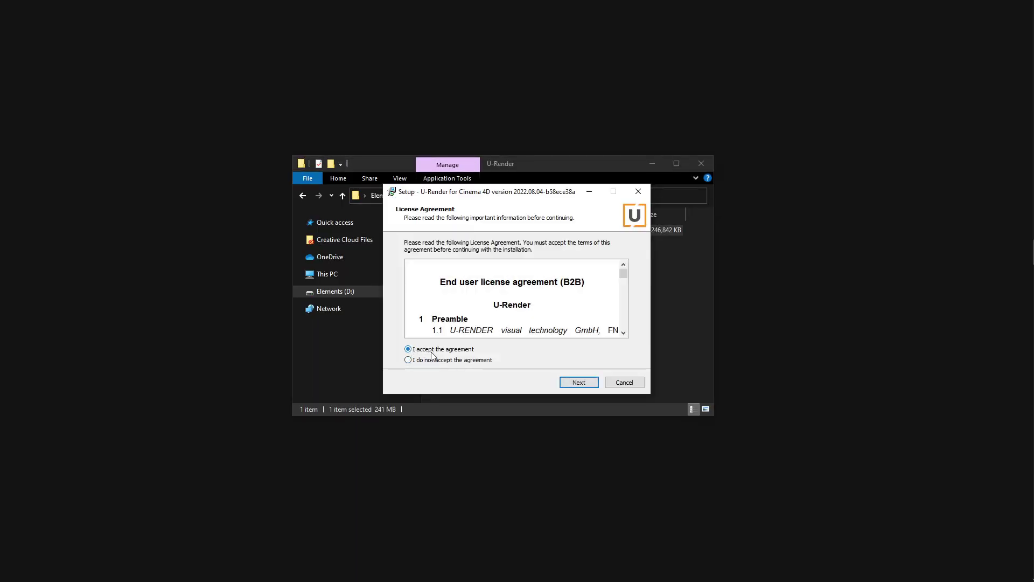
left_click(566, 383)
left_click(623, 264)
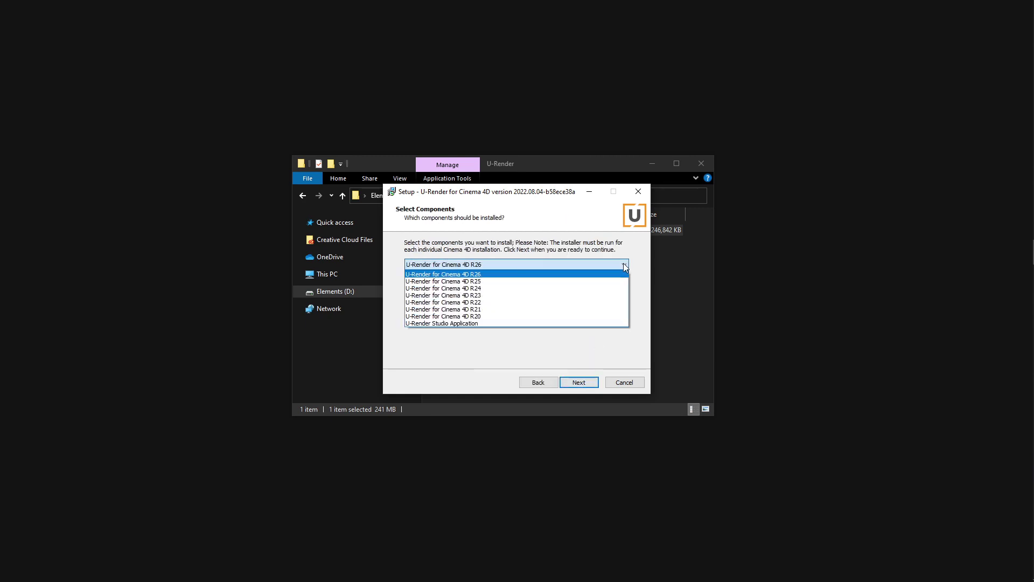
left_click(520, 275)
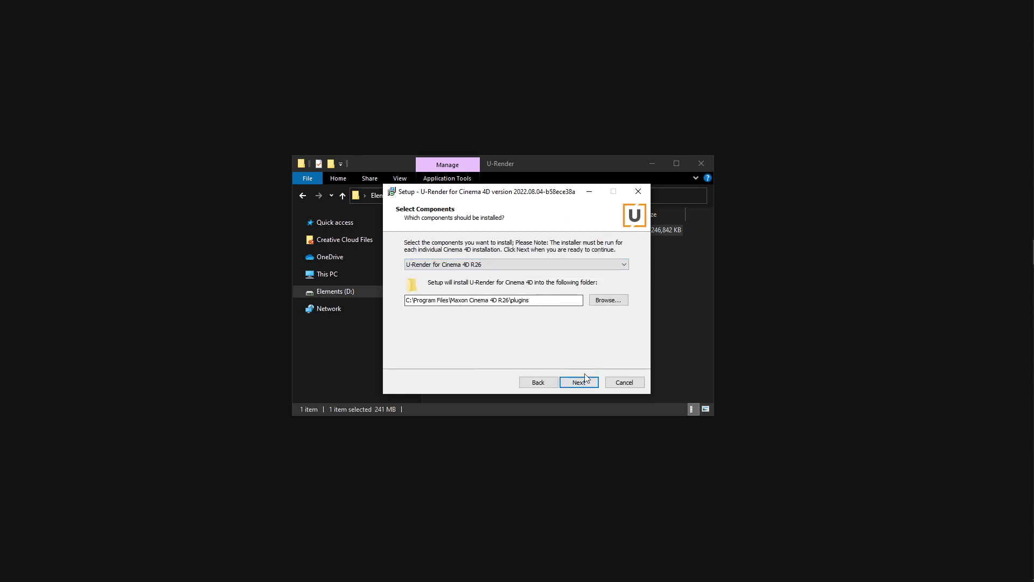
left_click(586, 380)
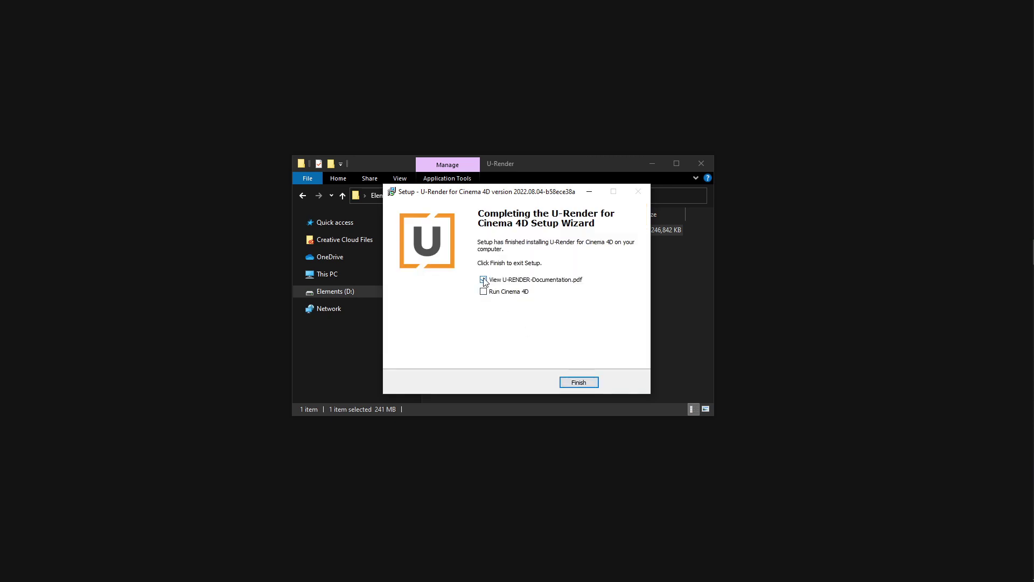
left_click(483, 292)
left_click(579, 382)
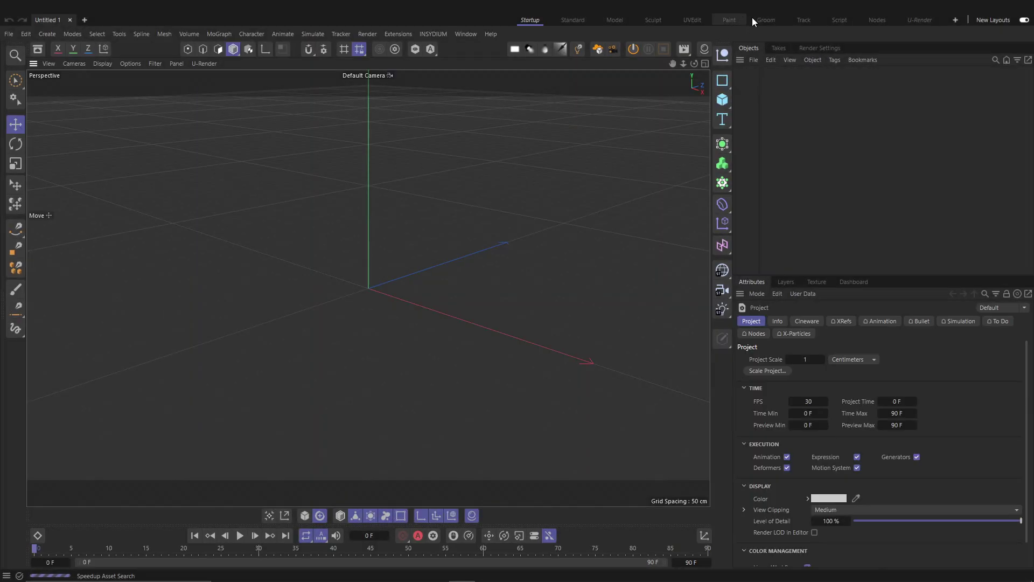
Step: Switch to the U-Render layout and start the real-time viewport render
left_click(921, 19)
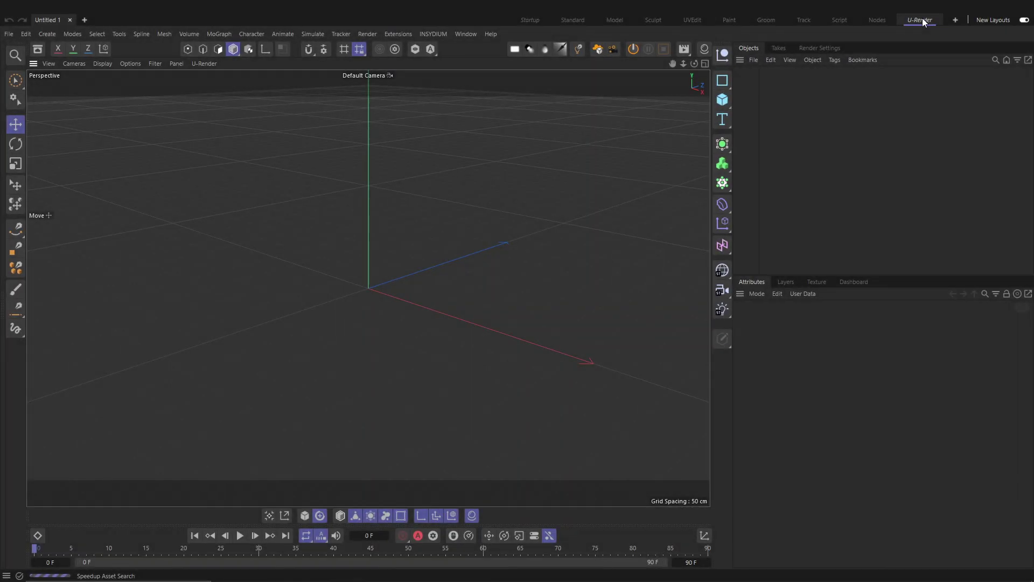
left_click(634, 49)
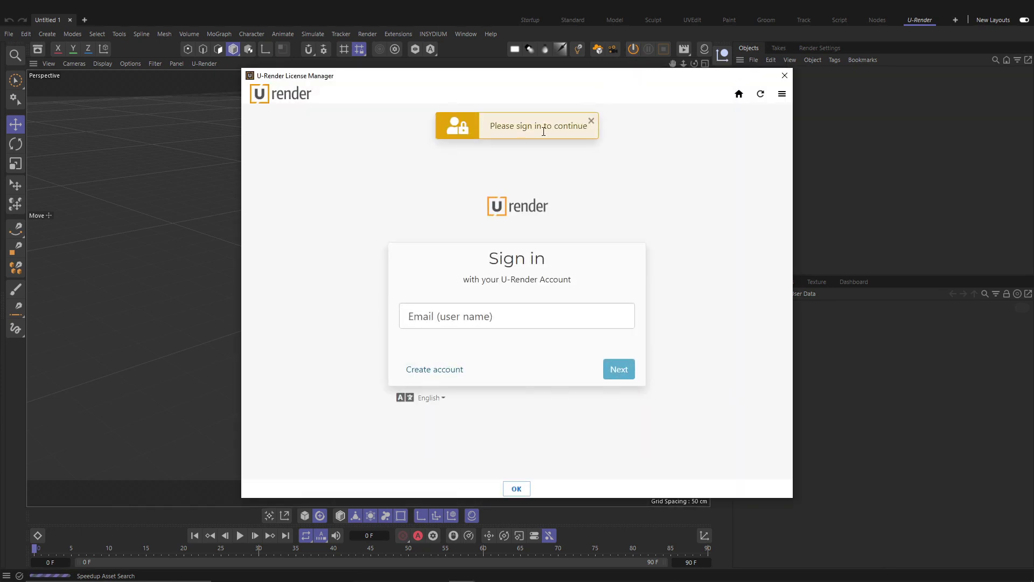
Step: Register a new account with name, e-mail, password and country Austria, accepting the terms
left_click(439, 374)
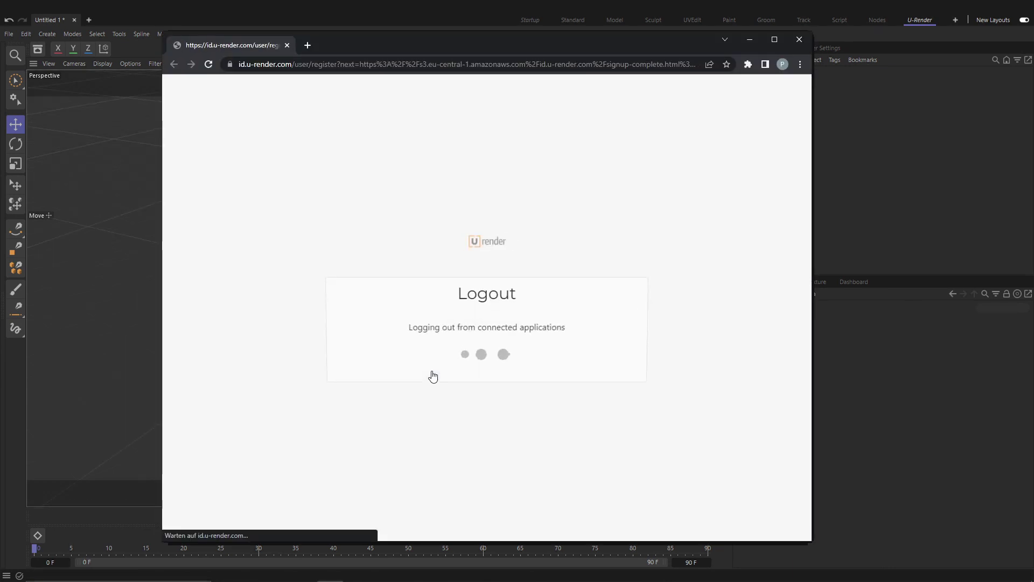
key("Tab")
key("Tab")
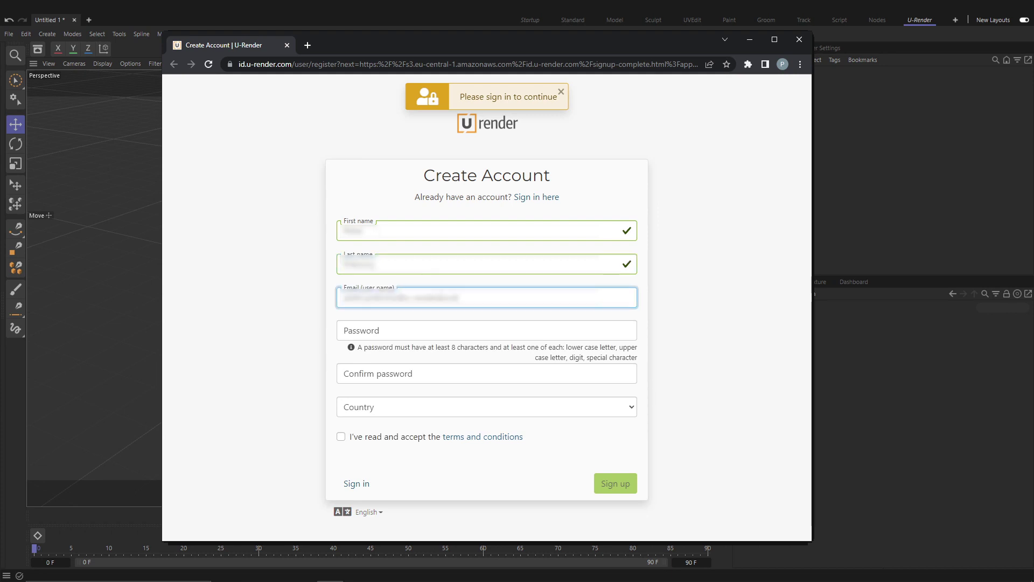
key("ctrl+v")
key("Tab")
key("ctrl+v")
key("Tab")
type("Austria")
left_click(356, 434)
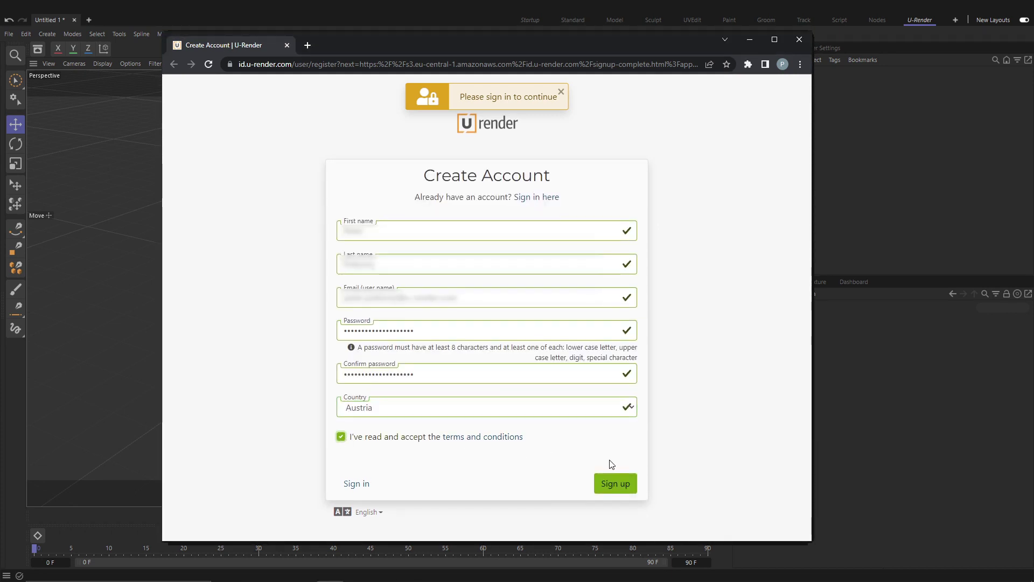
left_click(615, 484)
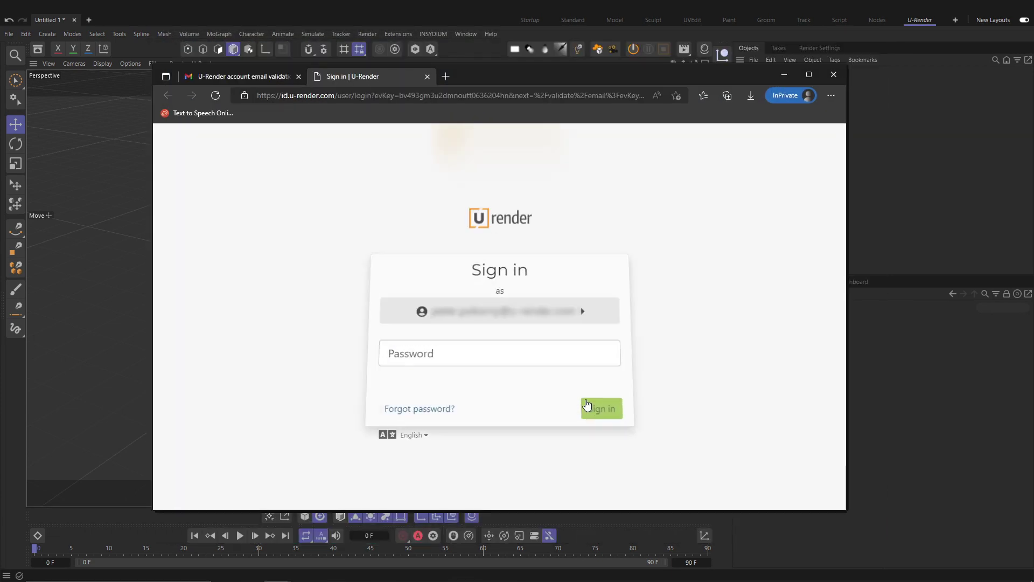
Step: Follow the validation e-mail link and sign in with the account password
left_click(459, 354)
key("ctrl+v")
left_click(601, 411)
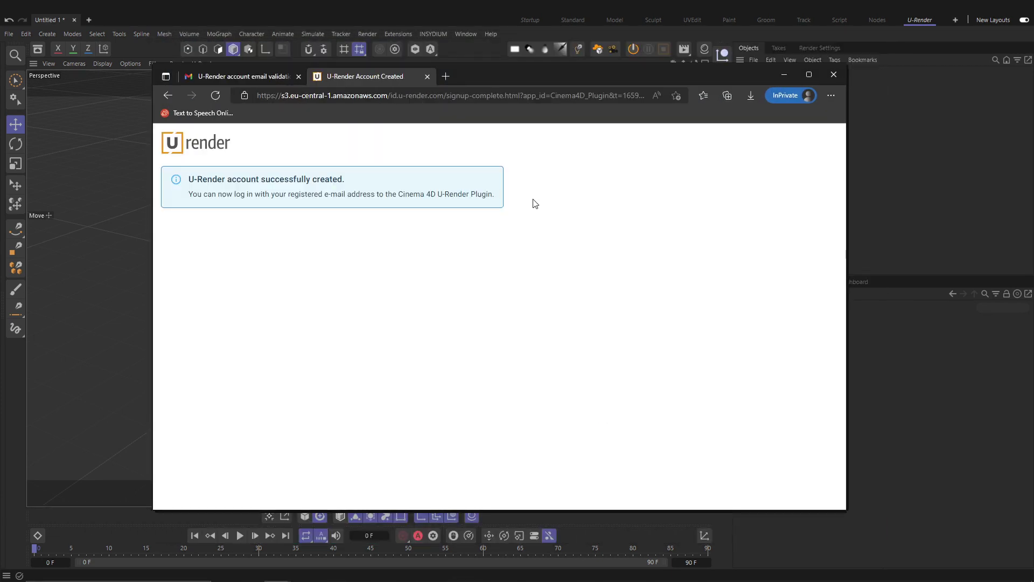
Step: Sign in to the License Manager with the account e-mail and password
left_click(782, 76)
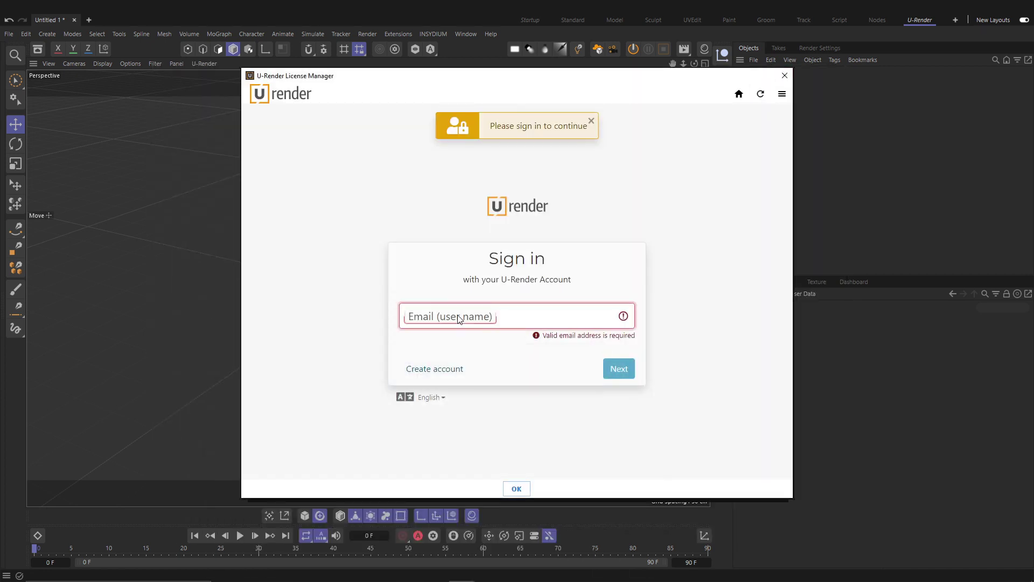
key("ctrl+v")
left_click(622, 367)
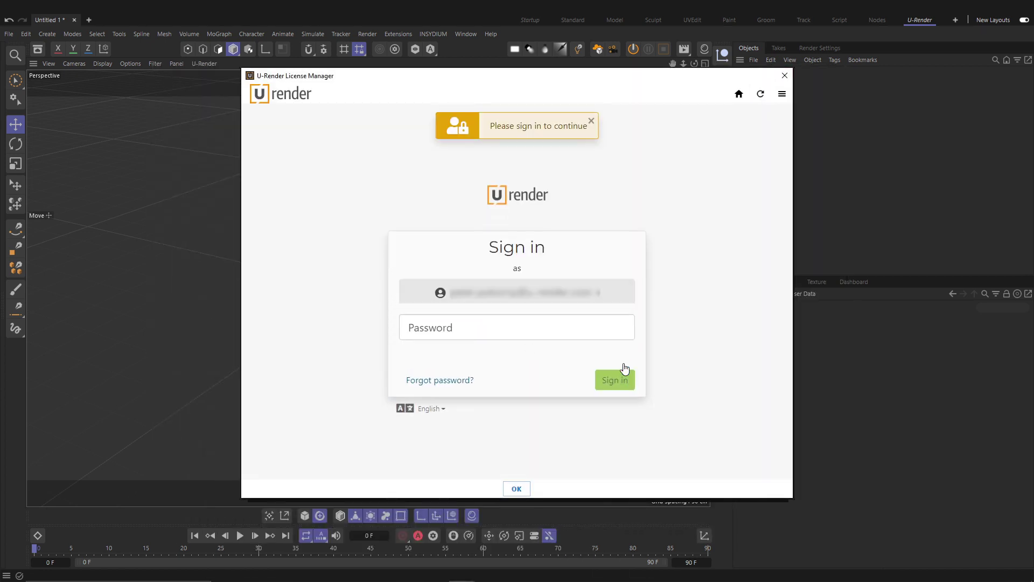
key("ctrl+v")
left_click(614, 383)
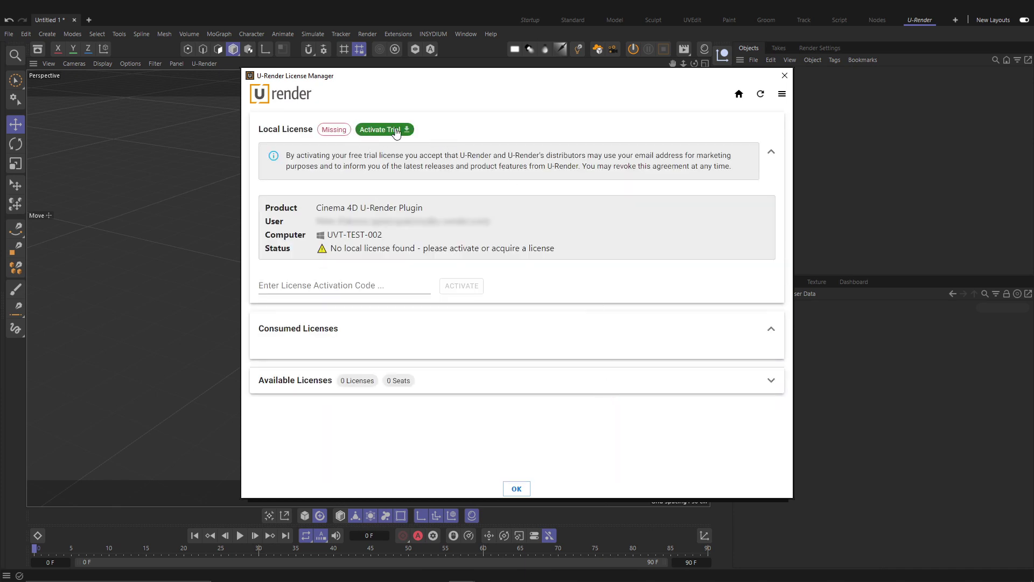
Step: Request the free trial licence and paste the activation code
left_click(396, 131)
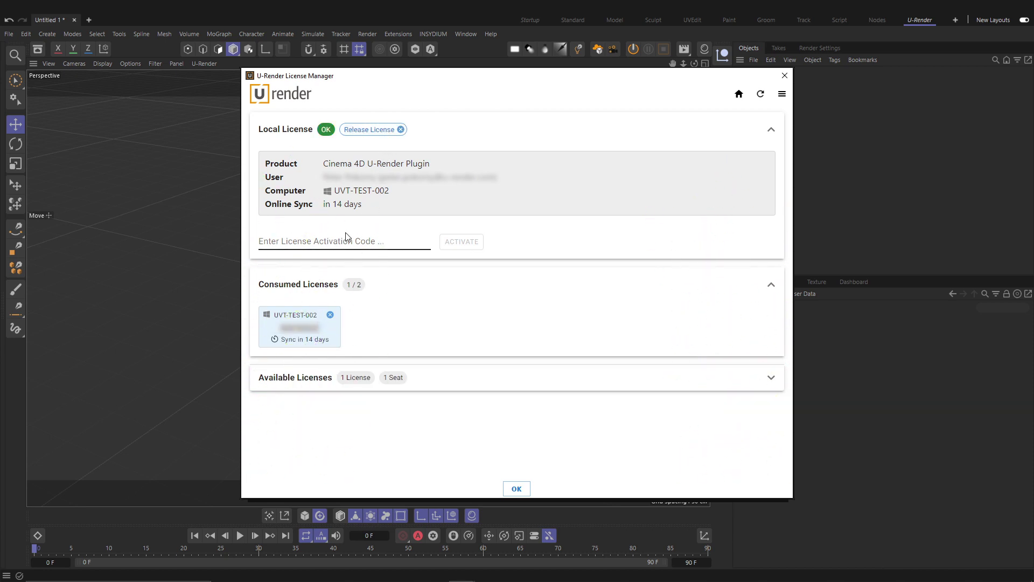
left_click(318, 240)
key("ctrl+v")
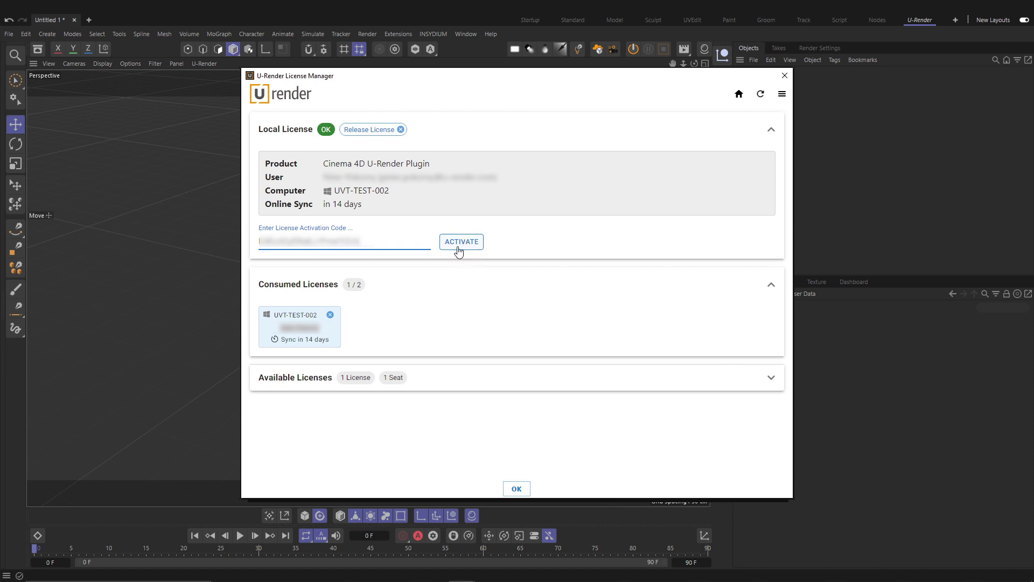
Step: Activate the code, release the seat held by UVT-TEST-002, and fetch a licence here
left_click(458, 248)
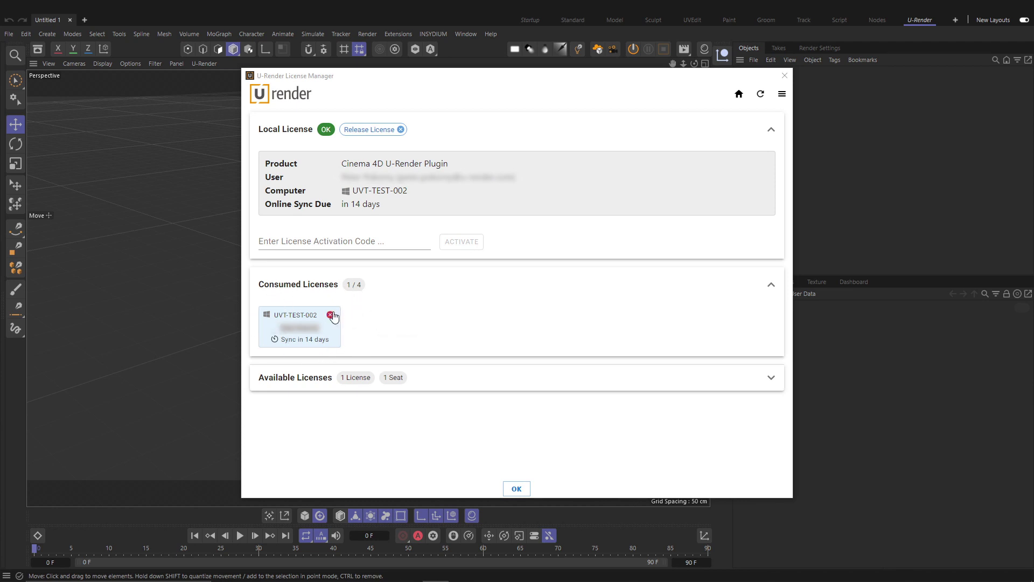
left_click(331, 315)
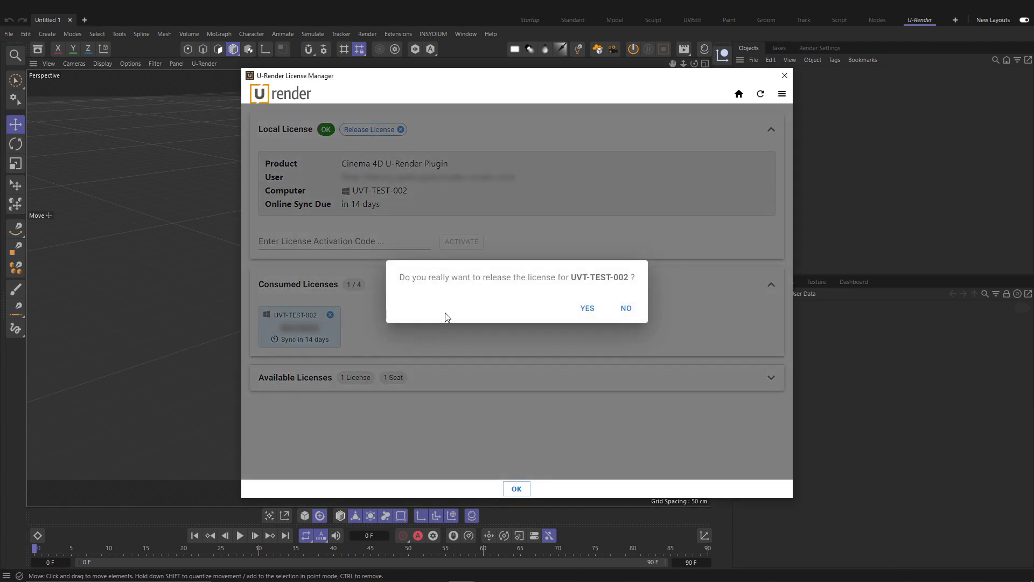
left_click(588, 309)
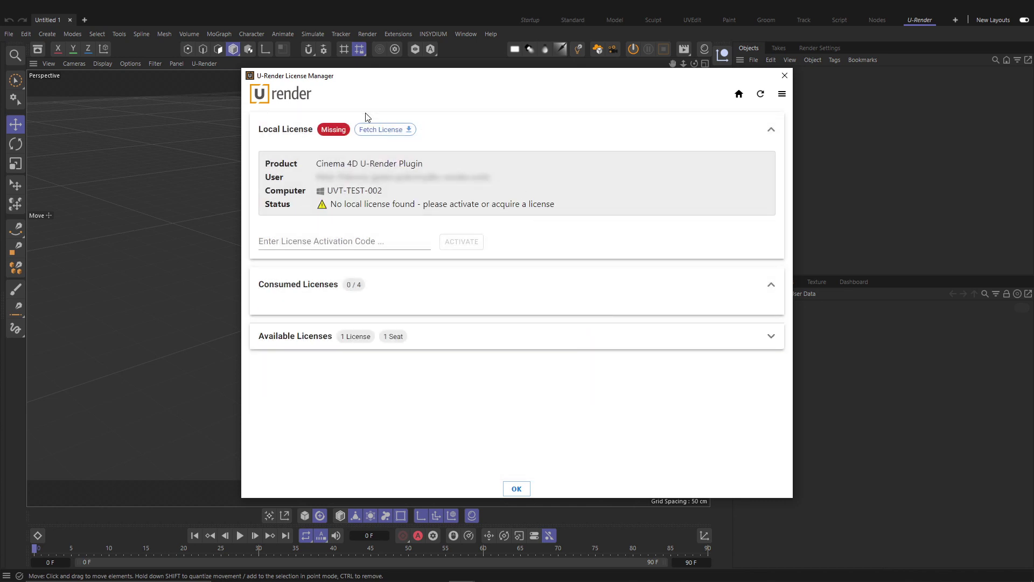
left_click(390, 129)
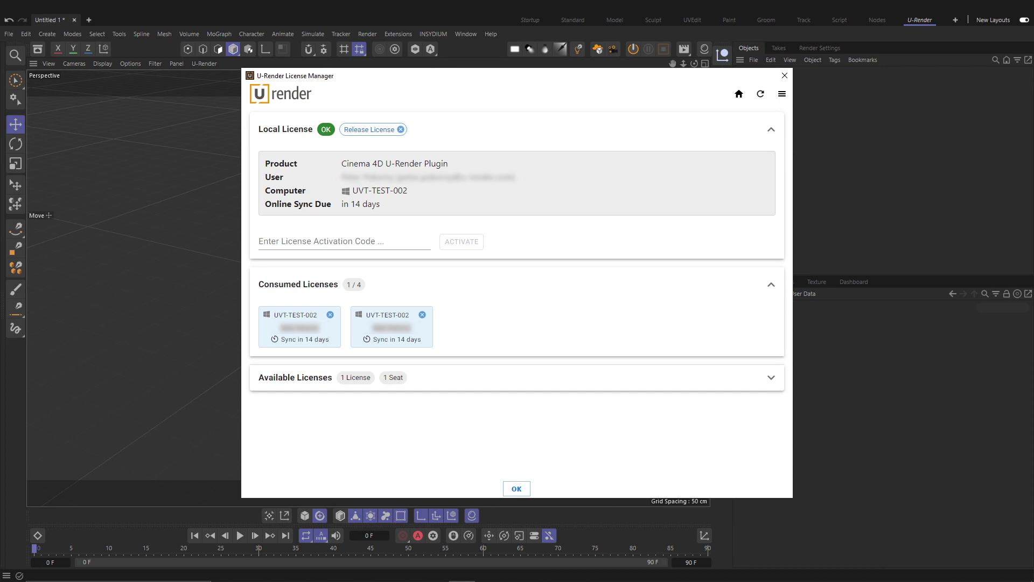
Step: Log out and back into the License Manager, fetch the licence, and close the manager
left_click(781, 94)
left_click(773, 153)
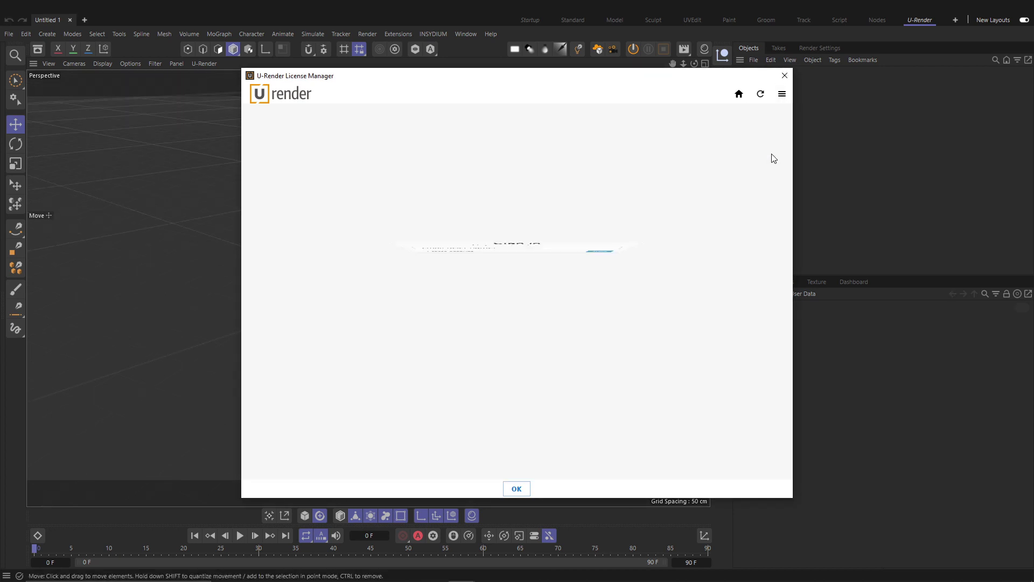
left_click(562, 312)
key("ctrl+v")
left_click(619, 369)
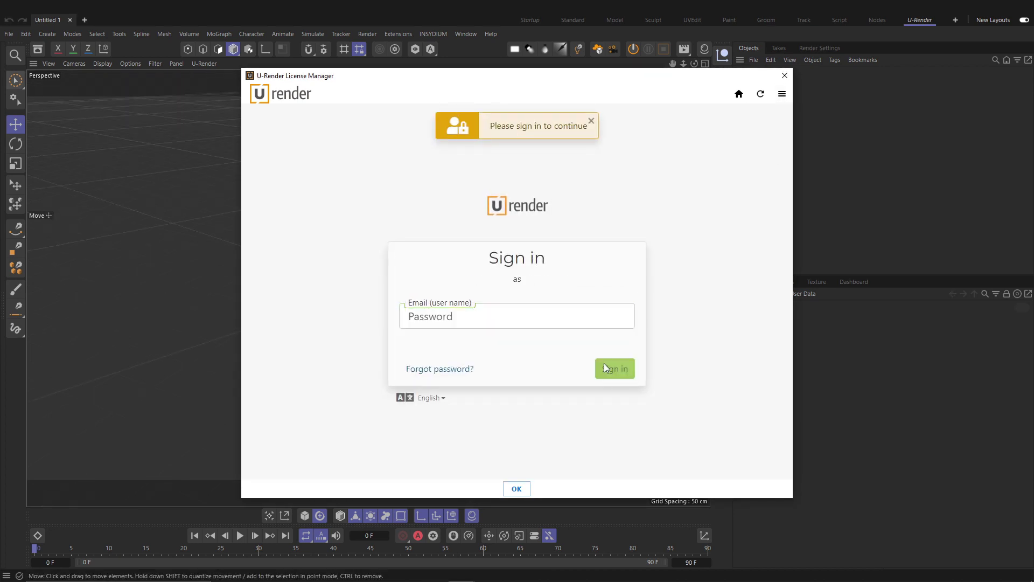
key("ctrl+v")
left_click(611, 381)
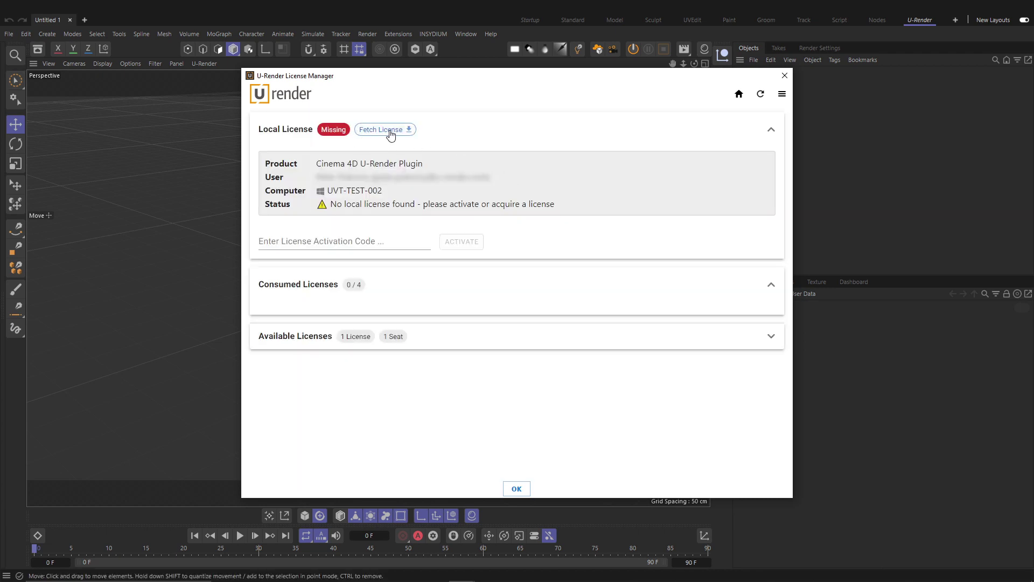
left_click(391, 135)
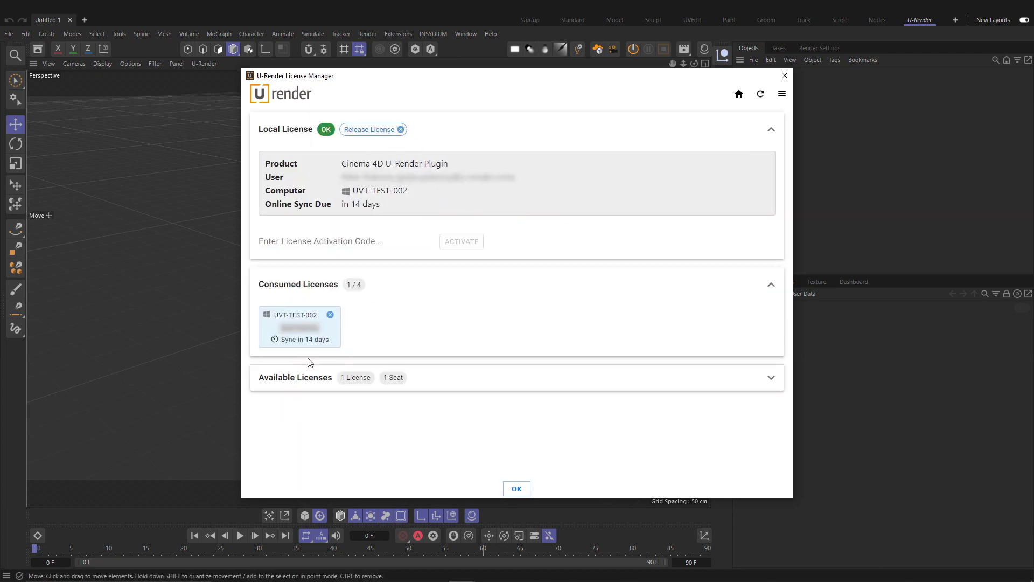
key("Return")
Step: Reopen the U-Render License Manager from Extensions > U-Render
left_click(405, 33)
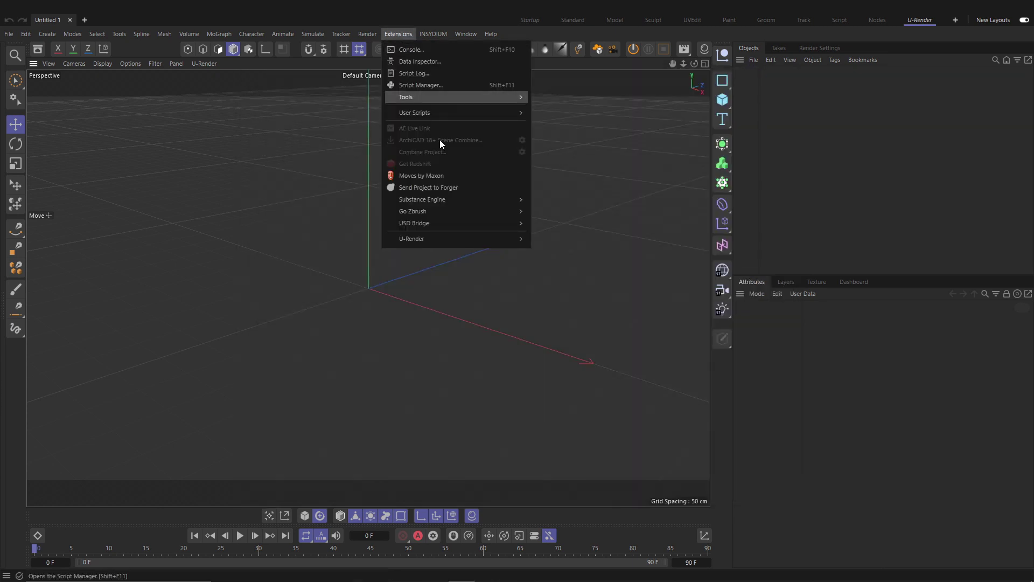
mouse_move(451, 241)
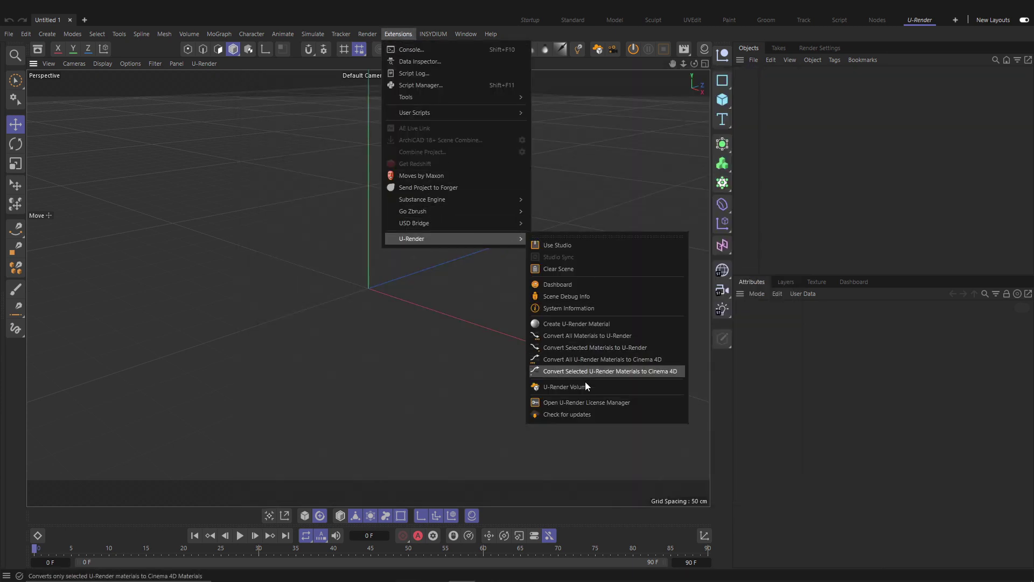
left_click(599, 402)
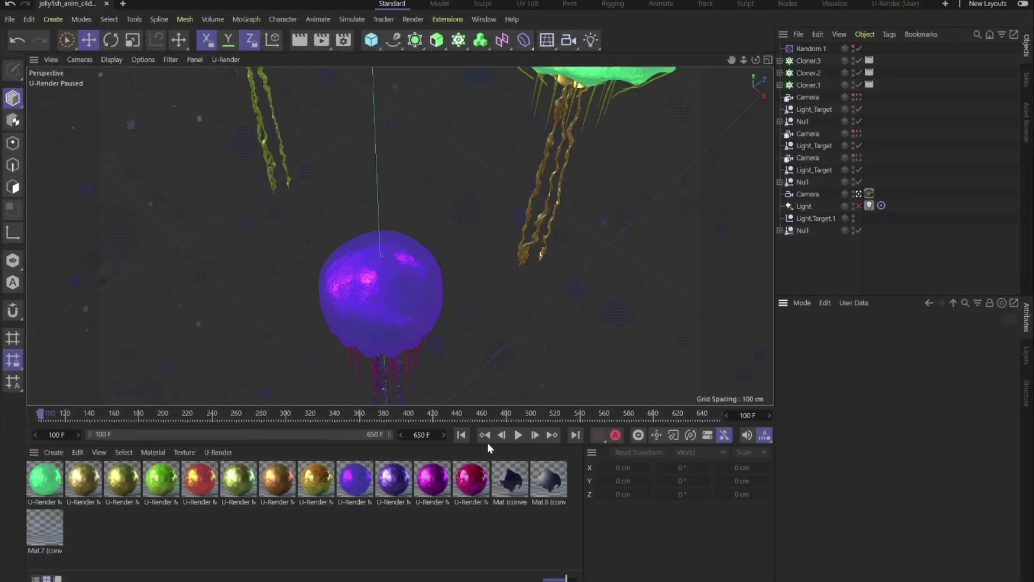
Step: Play the jellyfish animation to frame 635, then convert all materials to U-Render
key("F8")
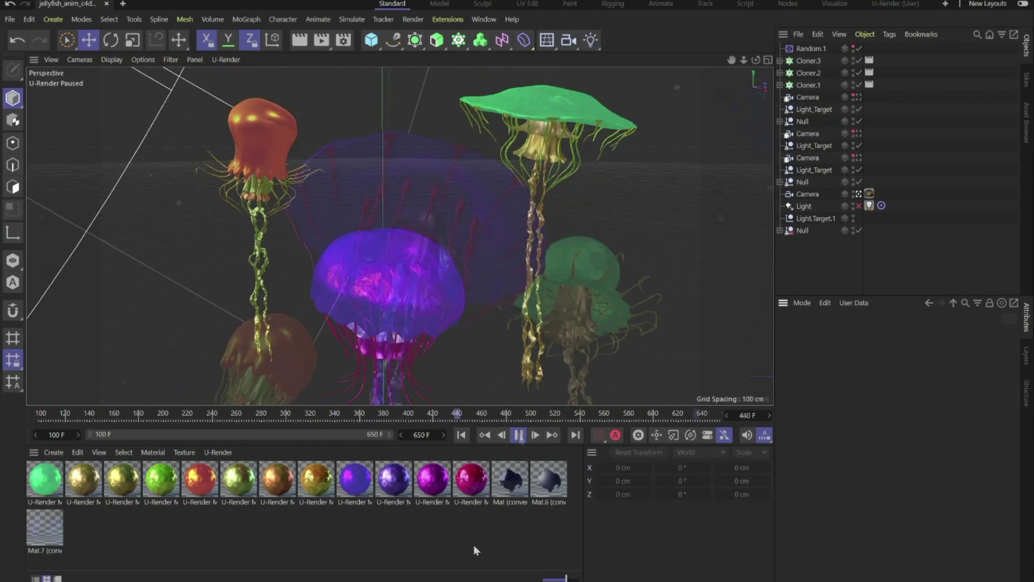
left_click(519, 435)
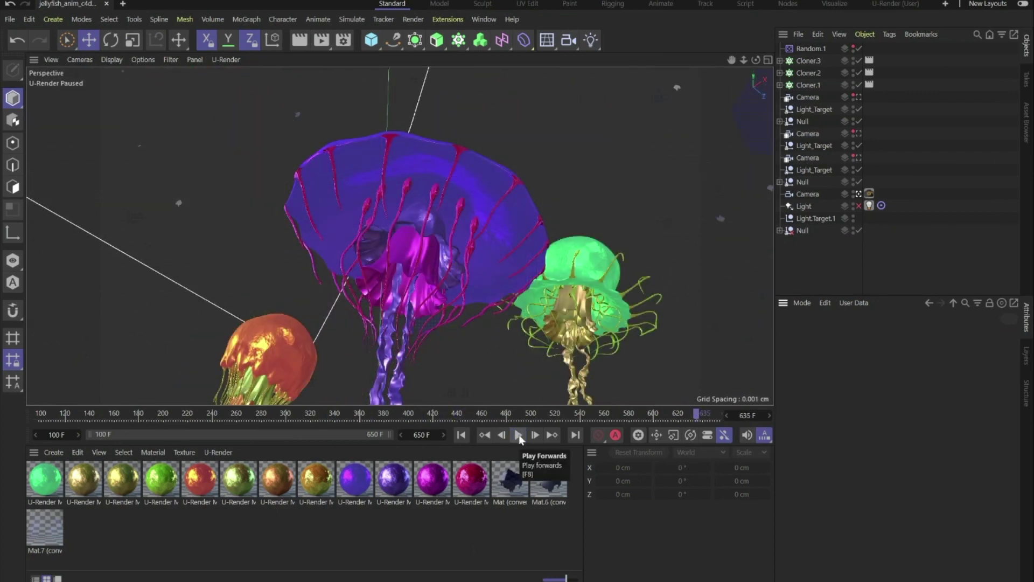
left_click(223, 453)
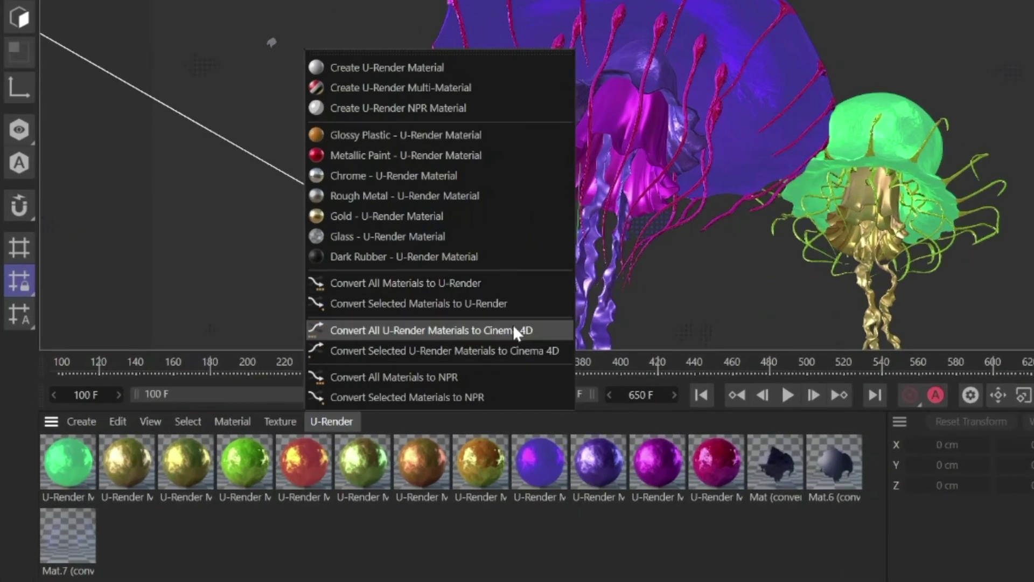
left_click(483, 283)
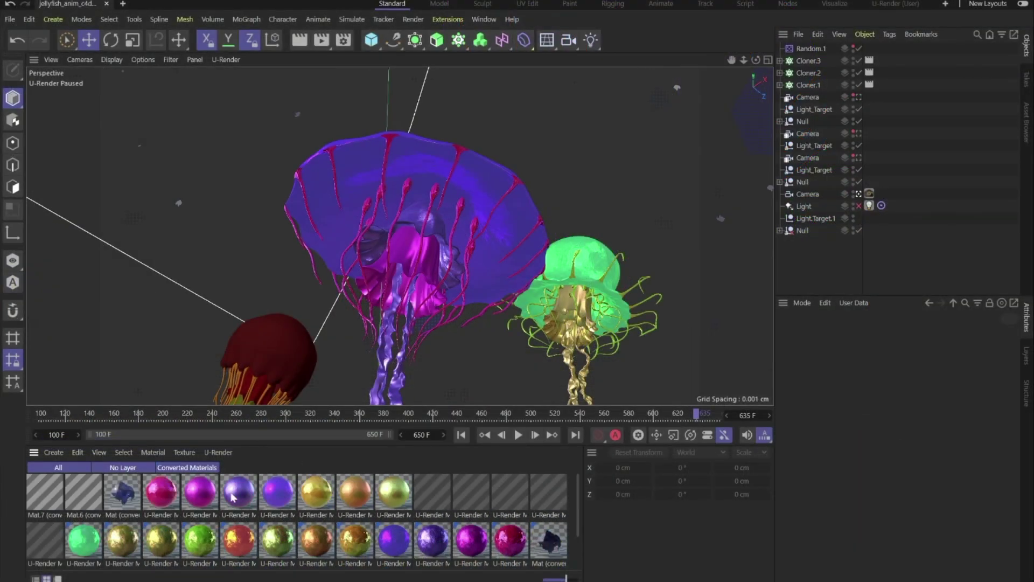
Step: Delete unused materials, start the live U-Render preview, and return the playhead to frame 100
left_click(78, 455)
left_click(93, 362)
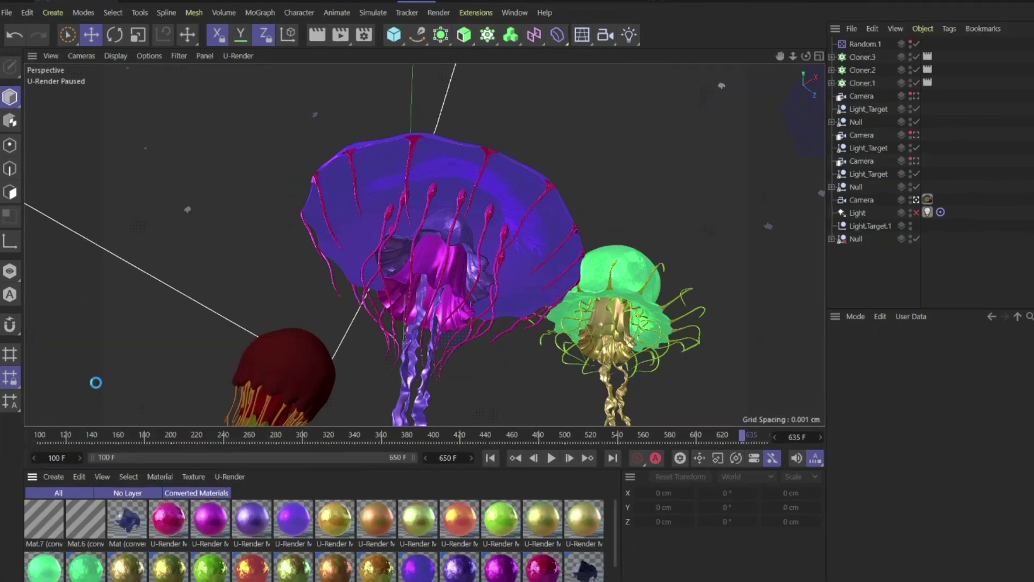
left_click(364, 17)
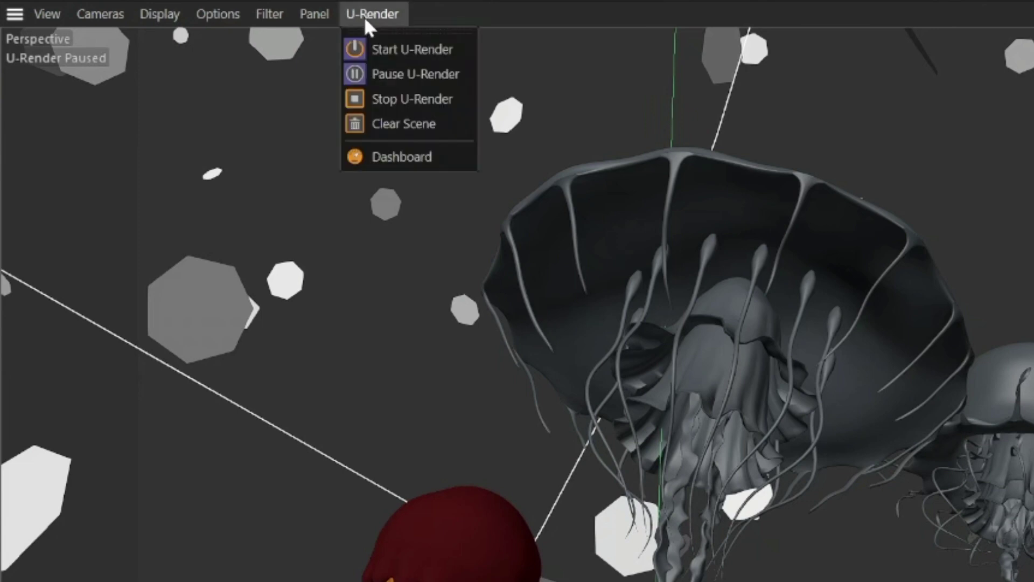
left_click(402, 77)
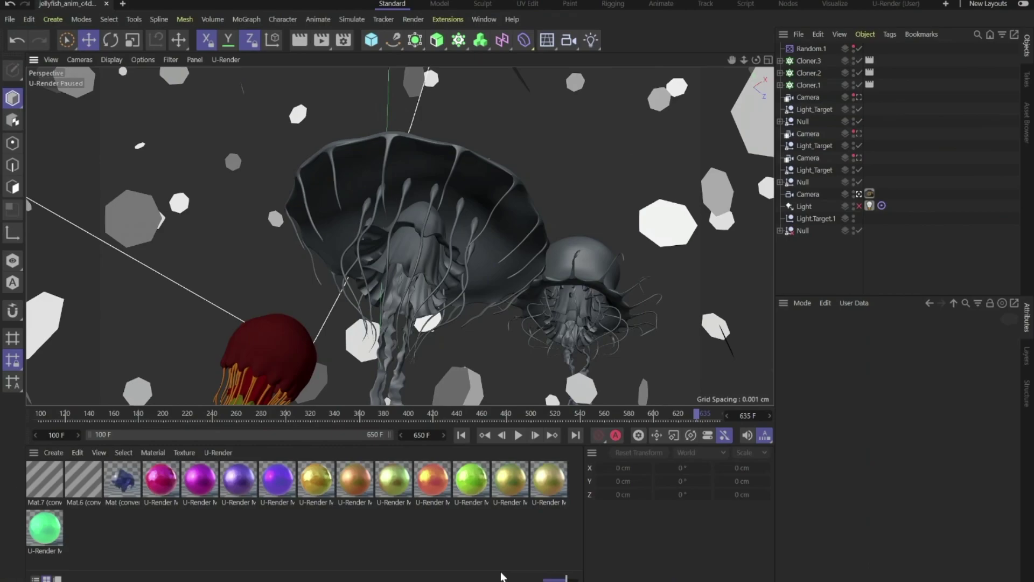
key("alt+u")
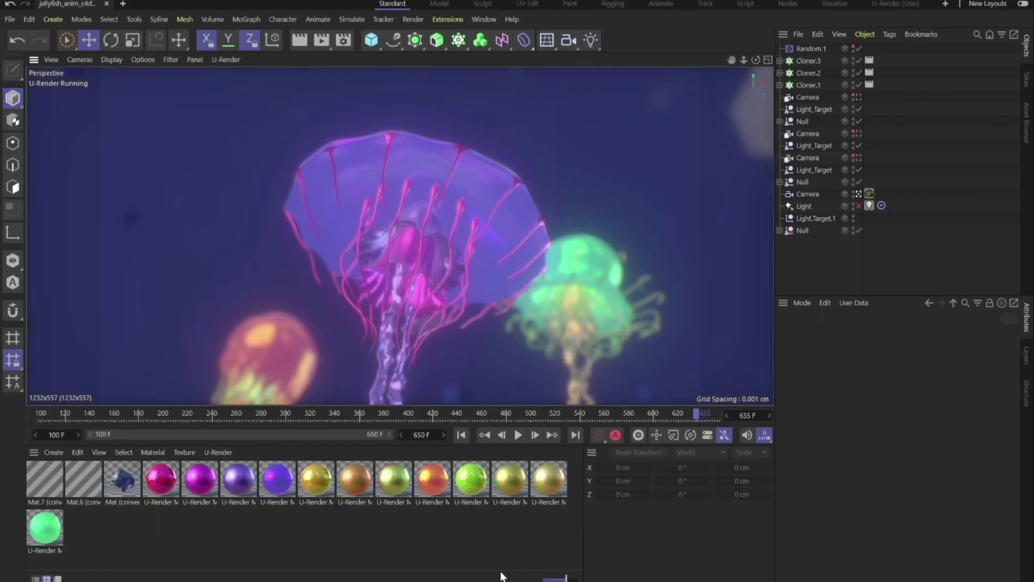
left_click(461, 435)
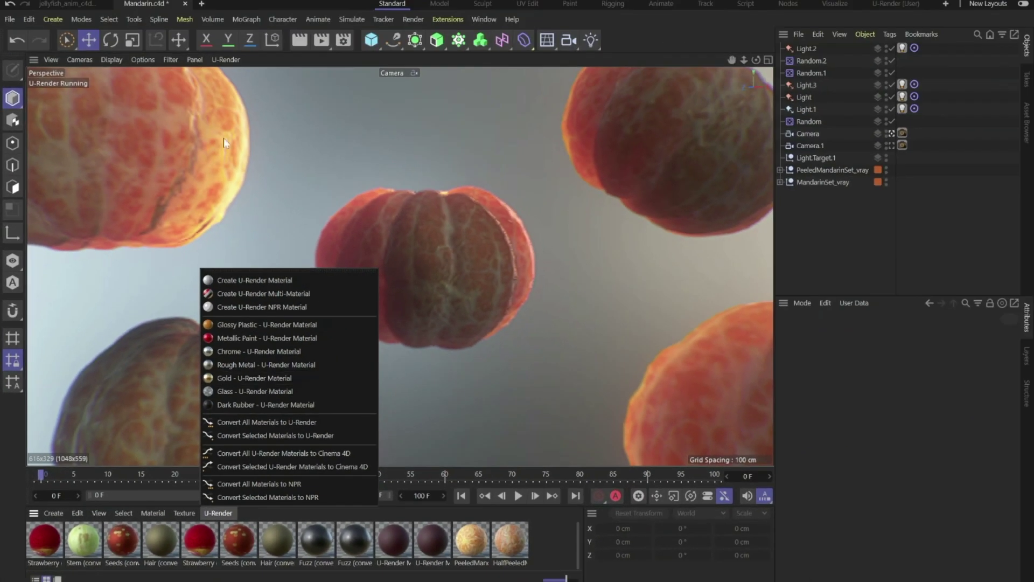
Step: Review the Live View settings in the U-Render dashboard, then close it
left_click(221, 60)
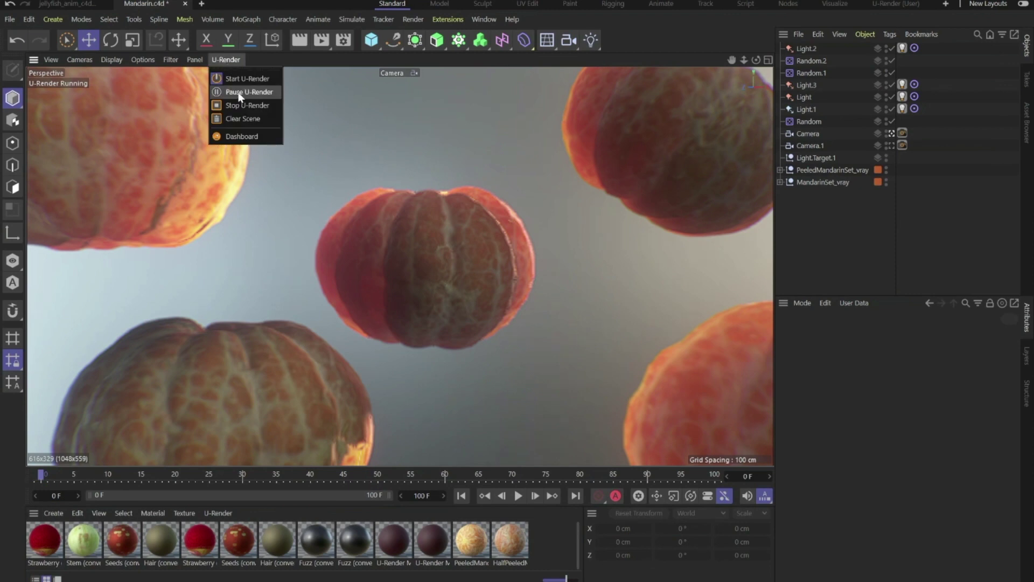
left_click(251, 137)
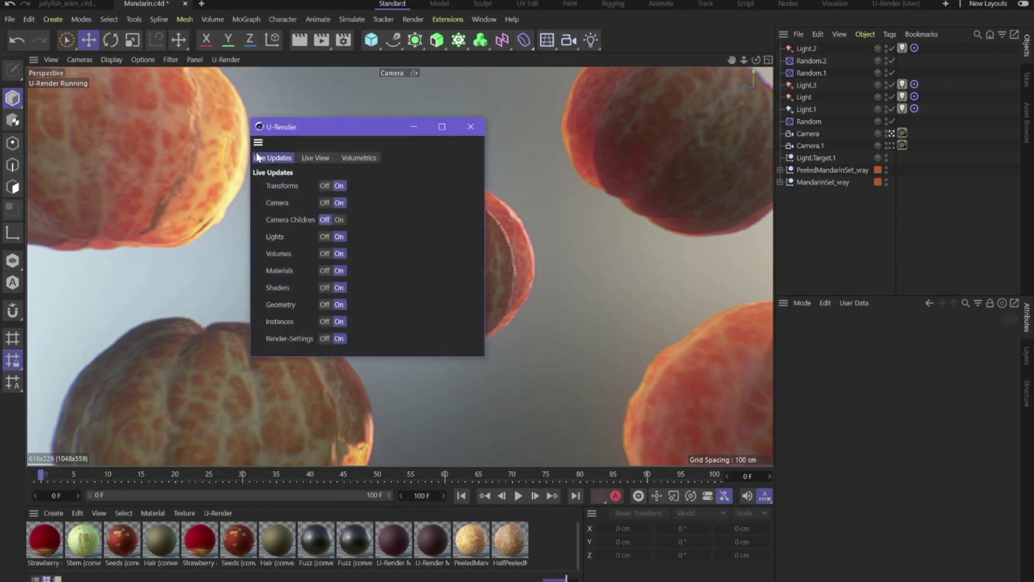
left_click(313, 158)
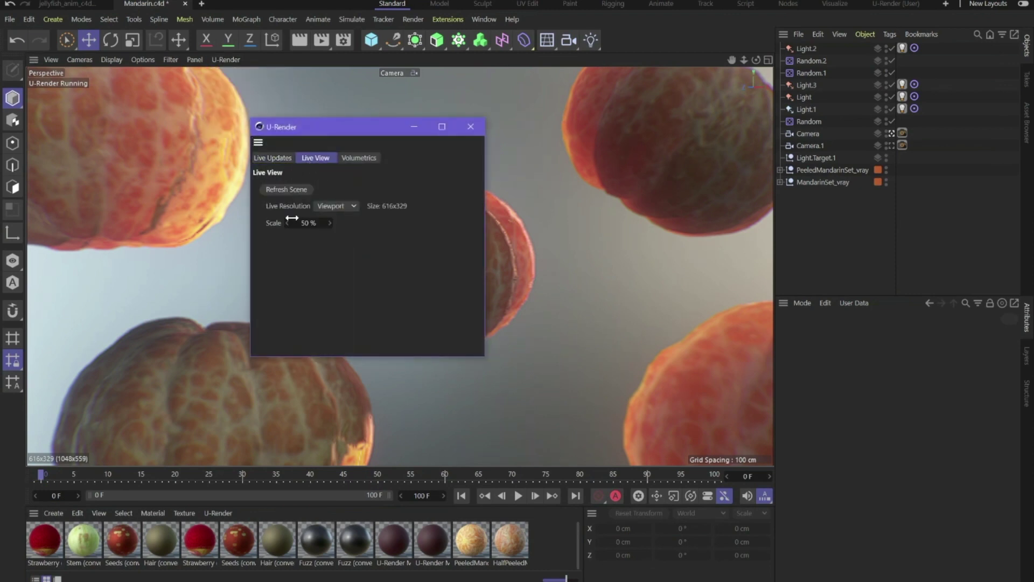
left_click(466, 129)
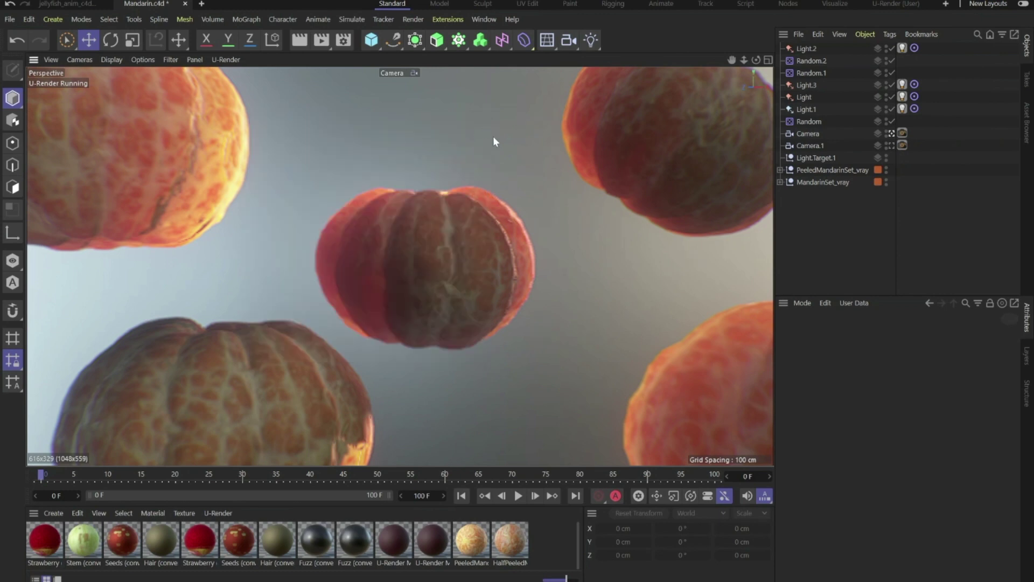
Step: Place the Render Settings beside the Mandarin render and show U-Render's lighting settings
left_click(349, 40)
left_click_drag(426, 31, 683, 32)
left_click(737, 88)
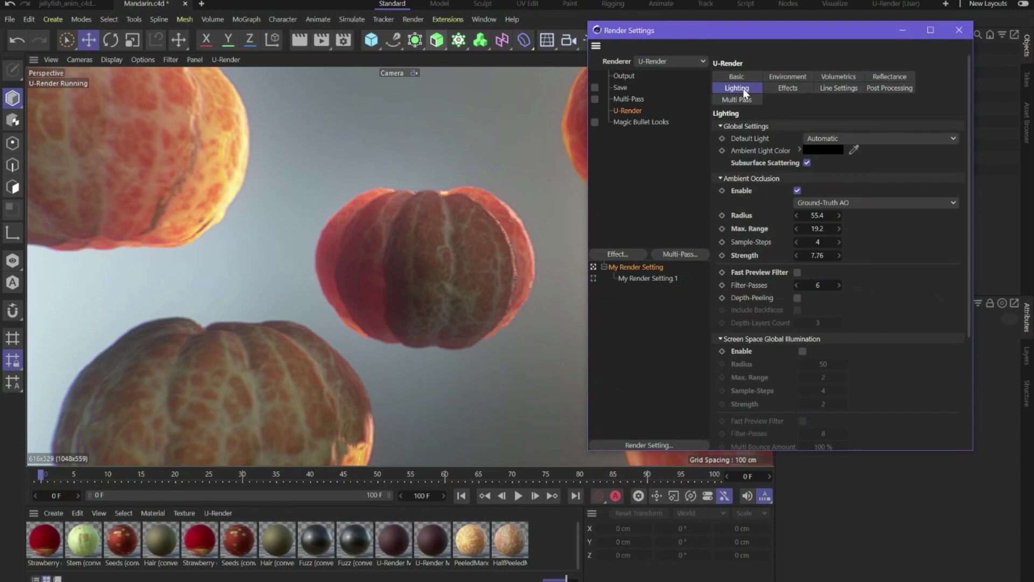
left_click(807, 163)
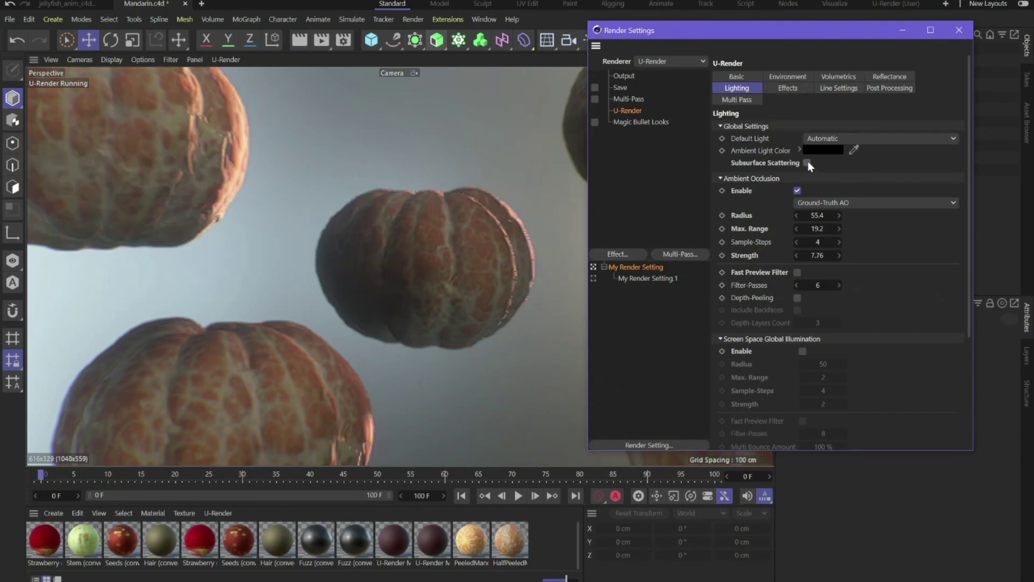
left_click(807, 163)
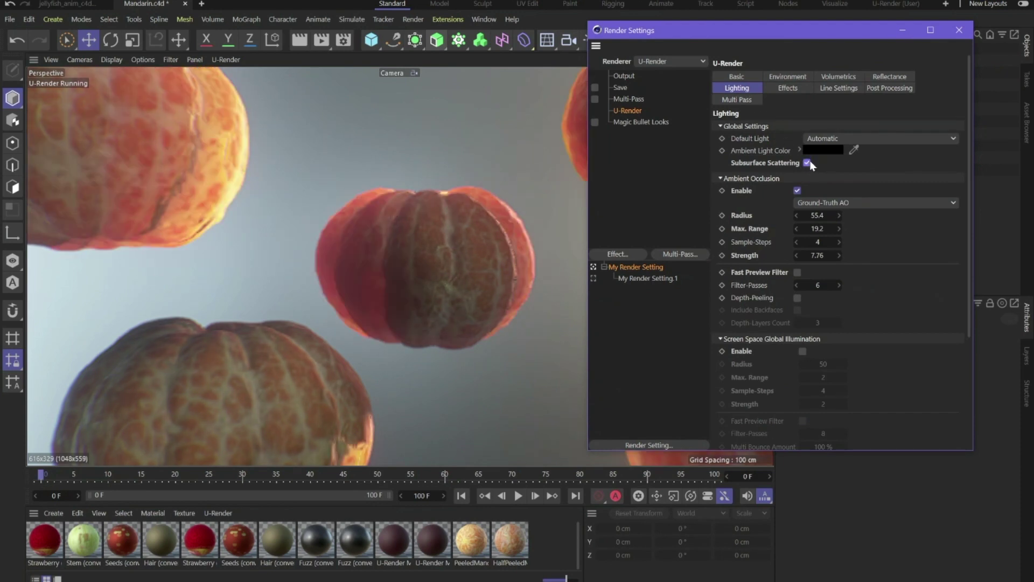
left_click(797, 191)
left_click(797, 190)
left_click(802, 351)
left_click(802, 352)
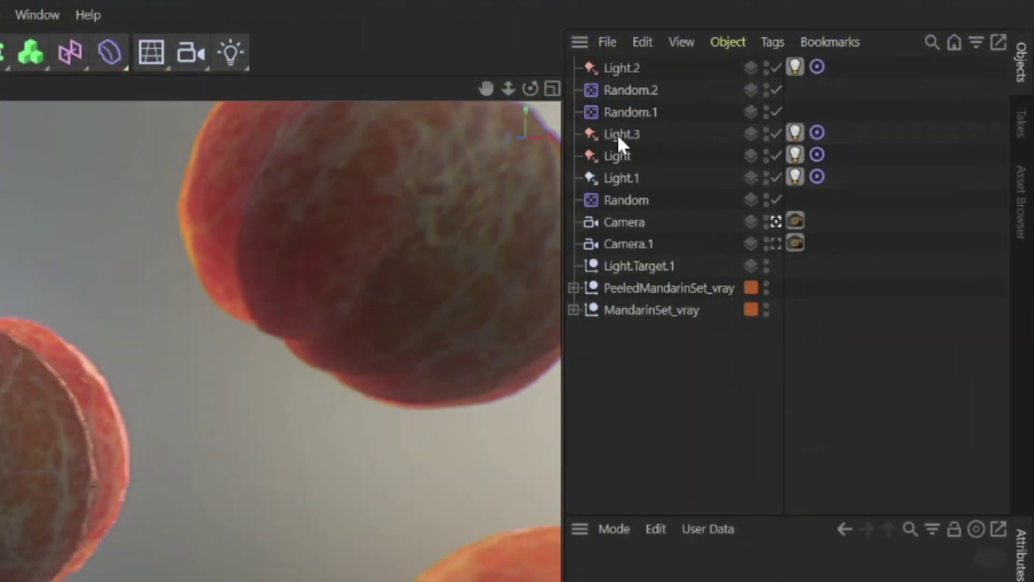
Step: Select Light.3, Light and Light.1 along with their U-Render light tags
left_click(617, 134)
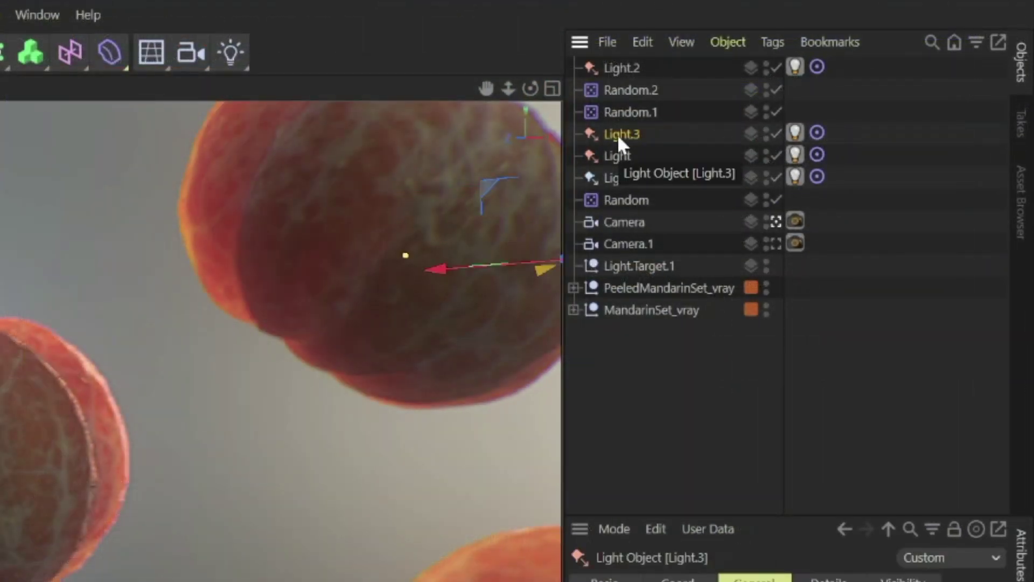
left_click(618, 155)
left_click(623, 180)
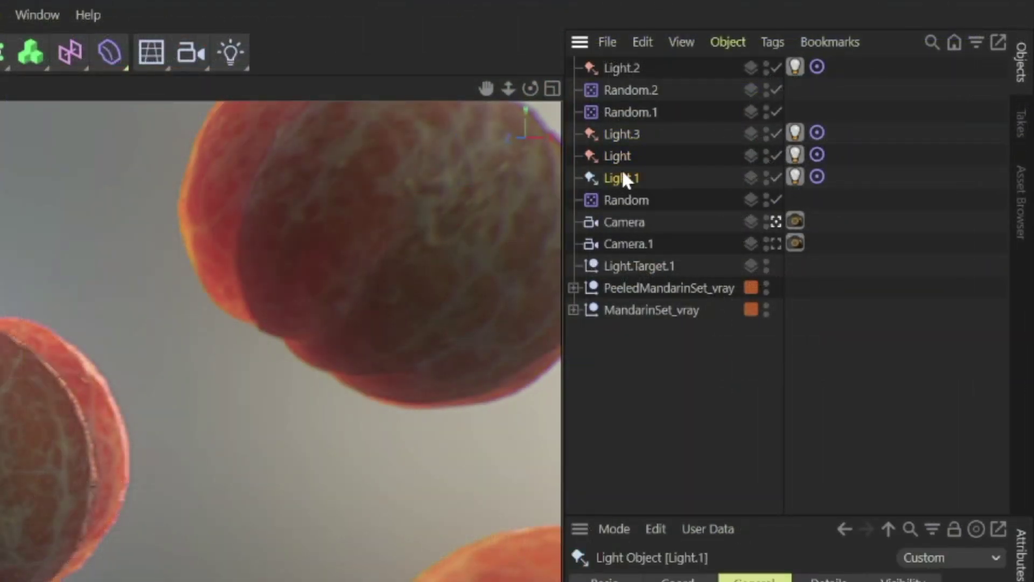
left_click_drag(788, 101, 799, 205)
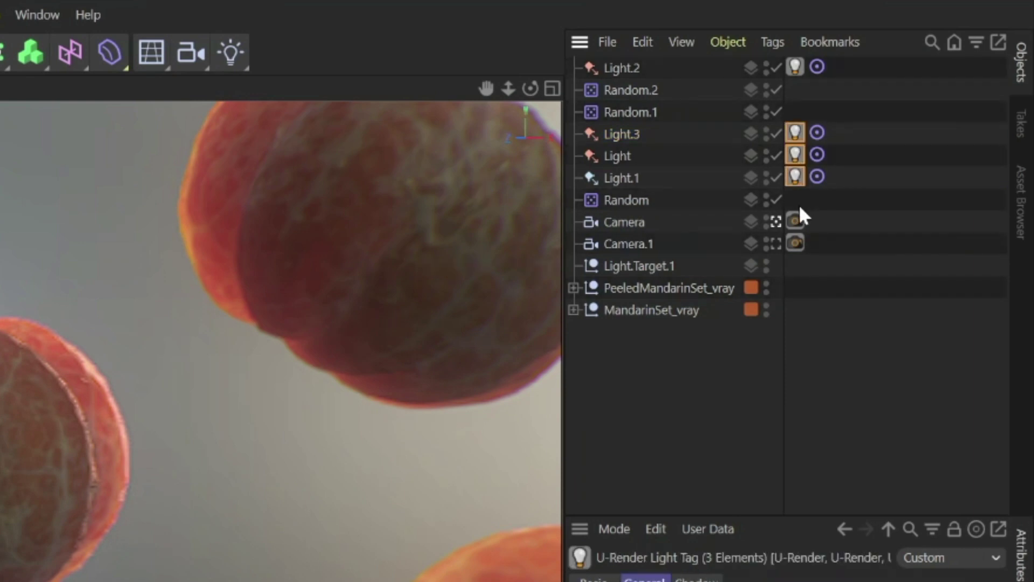
Step: Add a new Light.4 with a U-Render light tag, then delete Light.4
left_click(231, 52)
left_click(340, 122)
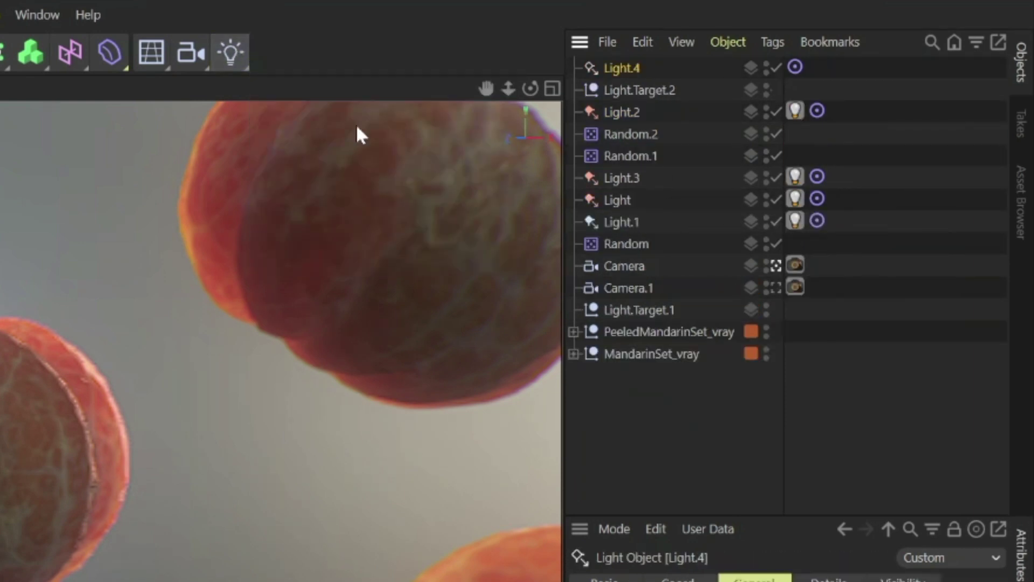
right_click(628, 63)
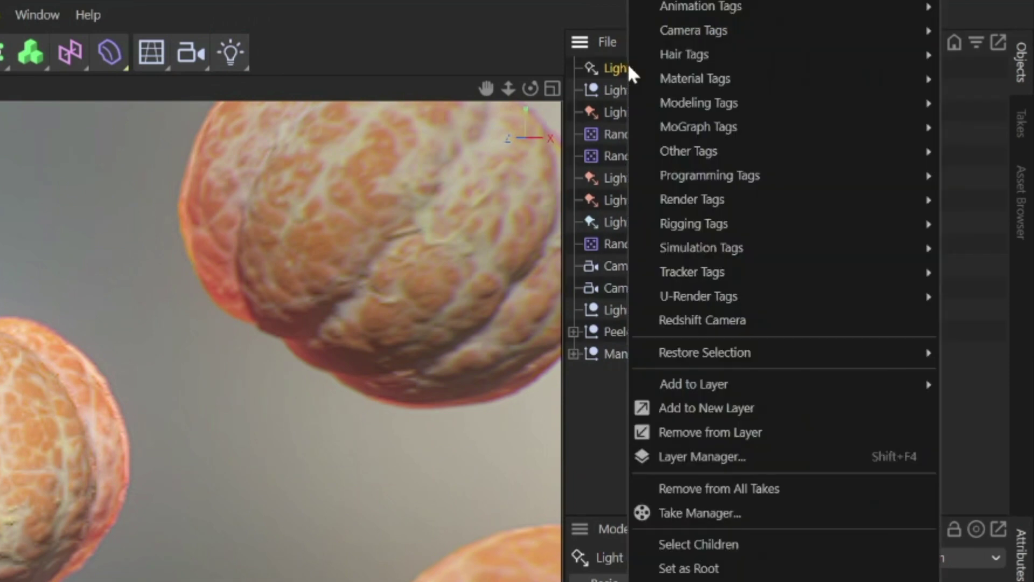
mouse_move(746, 296)
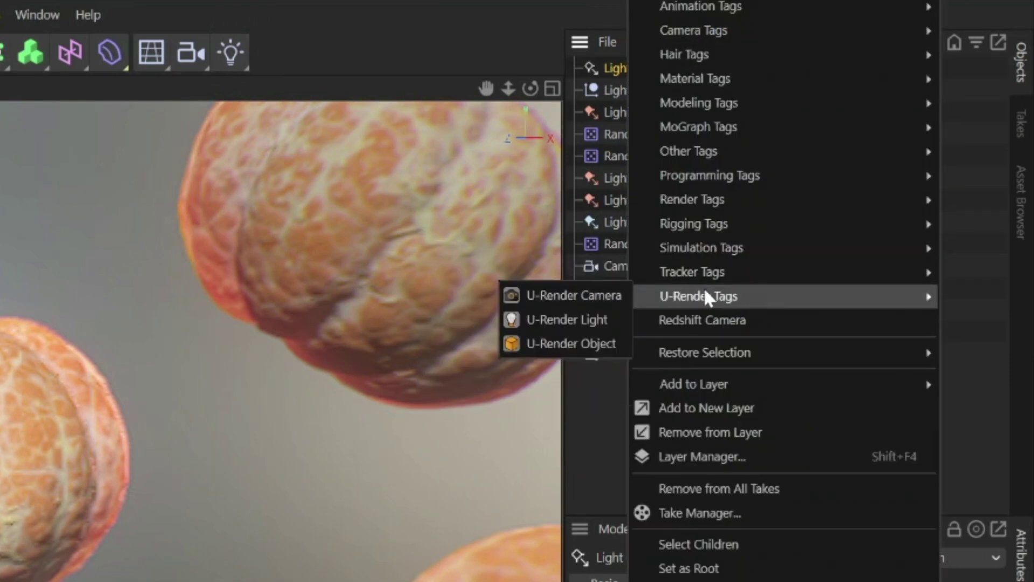
left_click(592, 319)
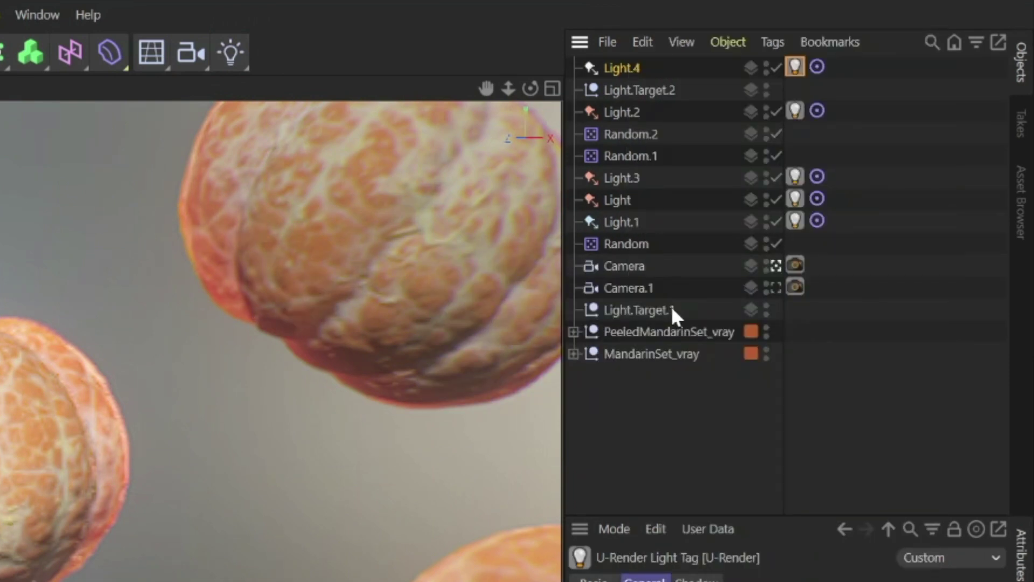
left_click(618, 68)
key("Delete")
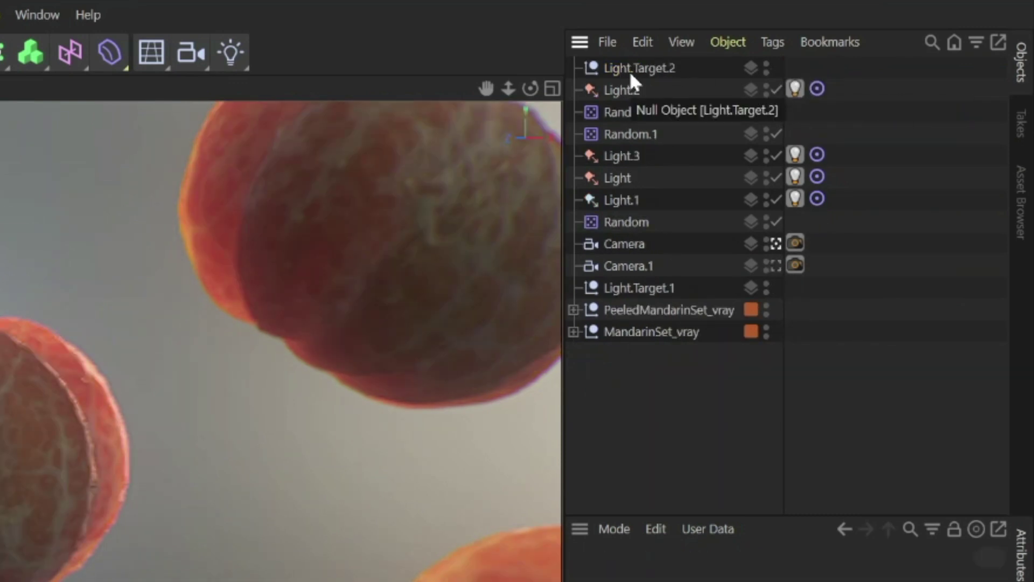
Step: Check the Camera's U-Render tag, orbit closer to the mandarins, and bring up render settings
left_click(613, 245)
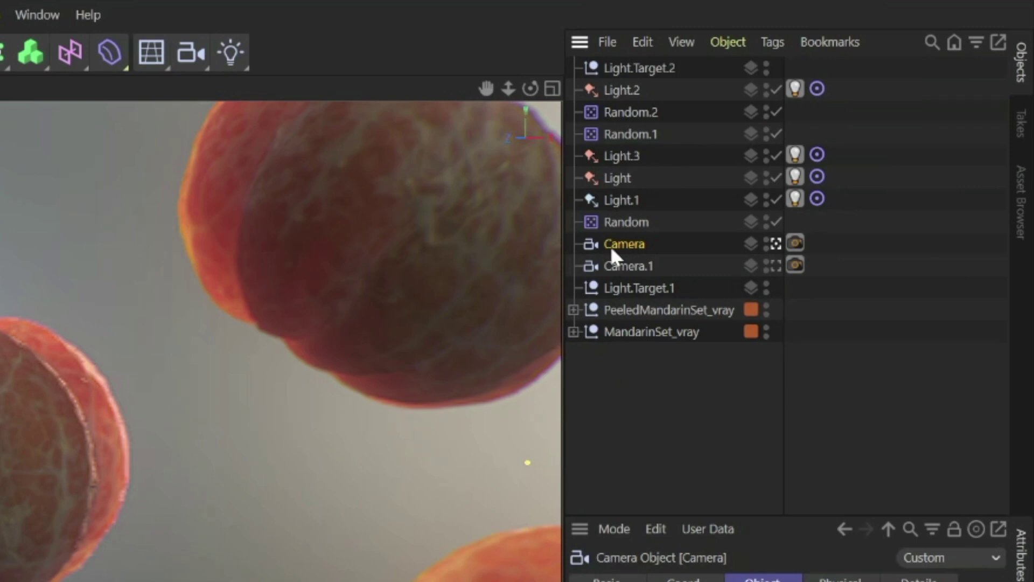
left_click(797, 243)
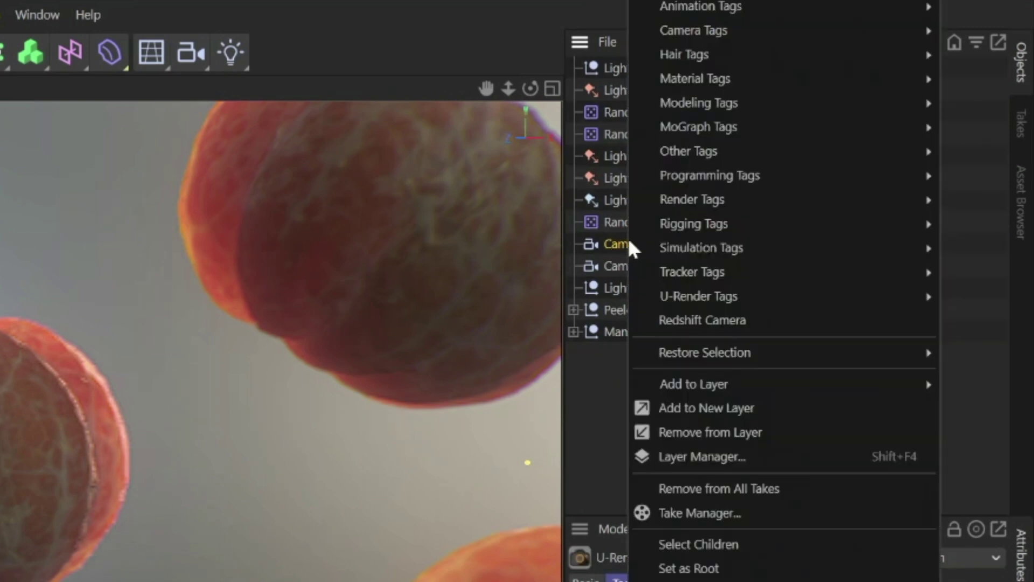
mouse_move(632, 302)
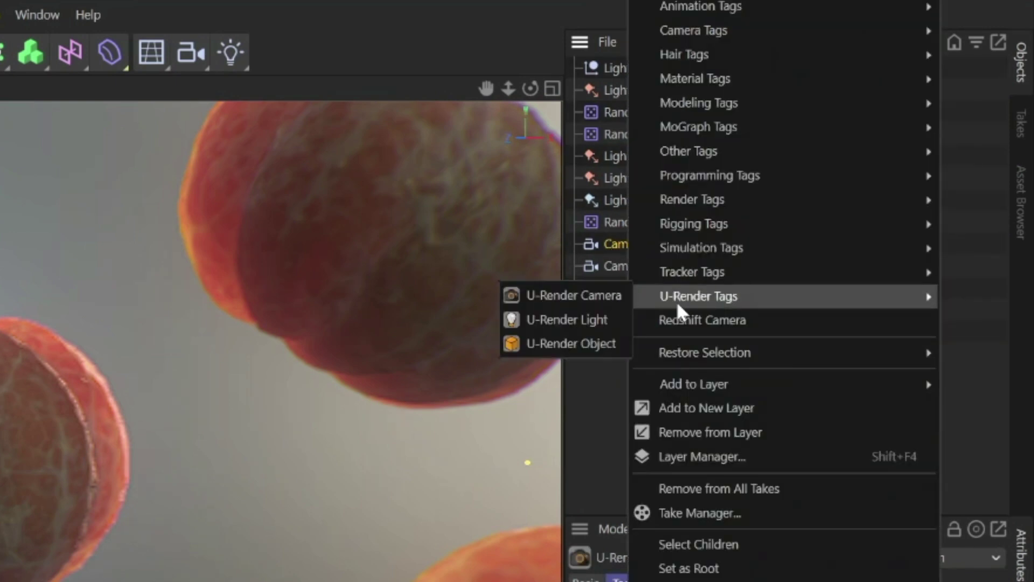
left_click(598, 404)
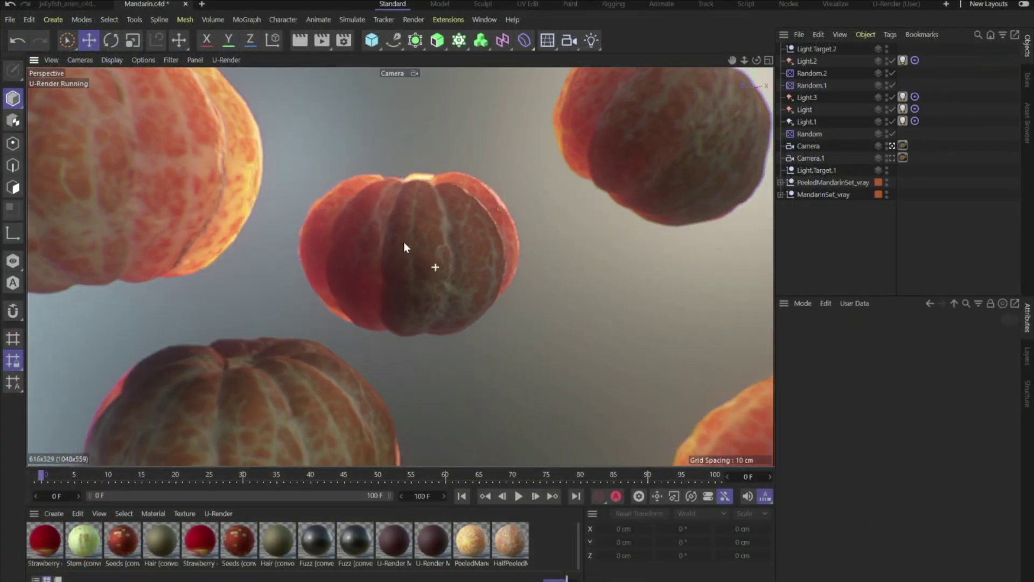
left_click_drag(404, 245, 428, 282, "alt")
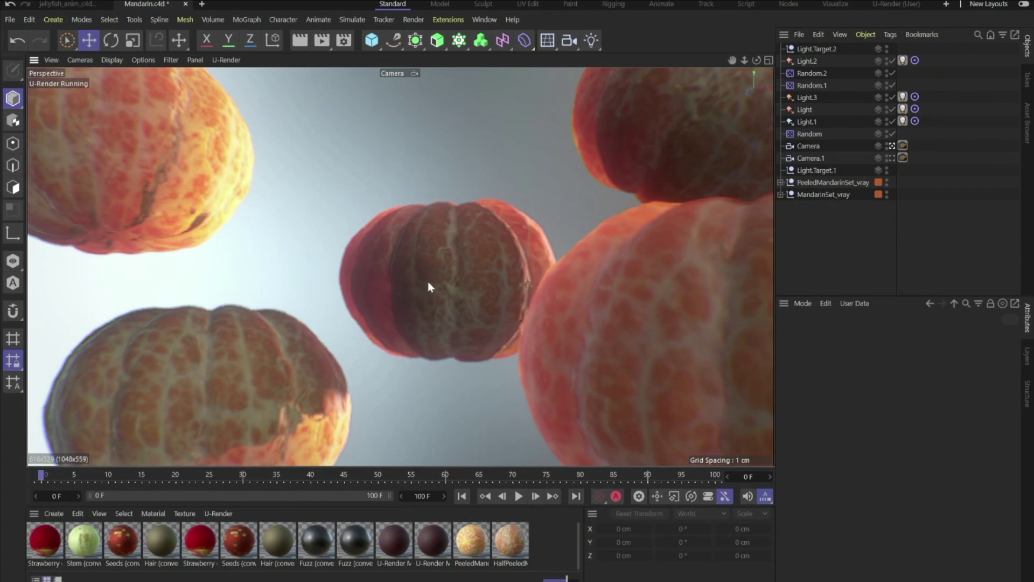
key("ctrl+b")
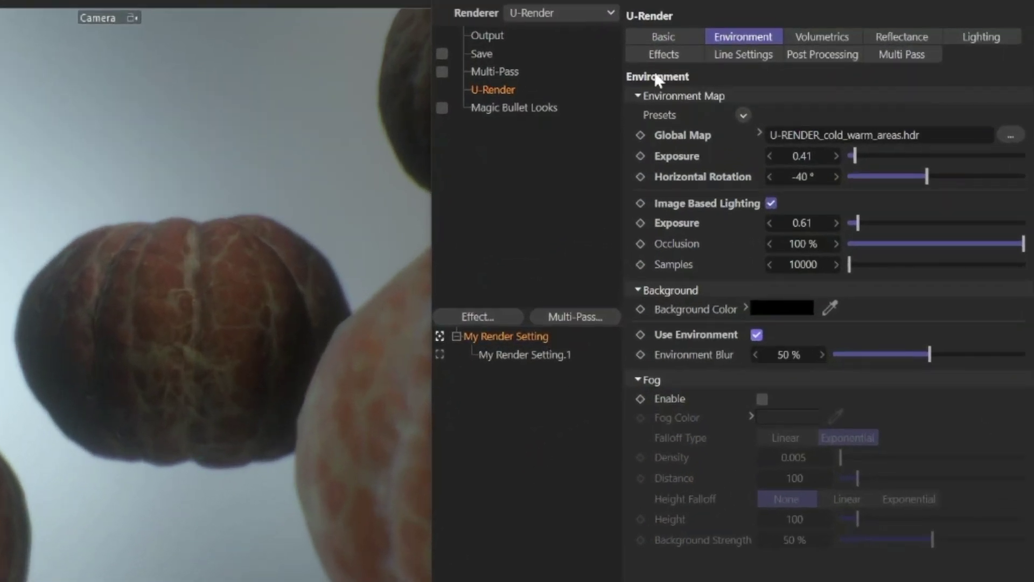
Step: Raise the global map exposure and set image-based lighting exposure to 1.41, then rotate the environment horizontally
left_click(663, 37)
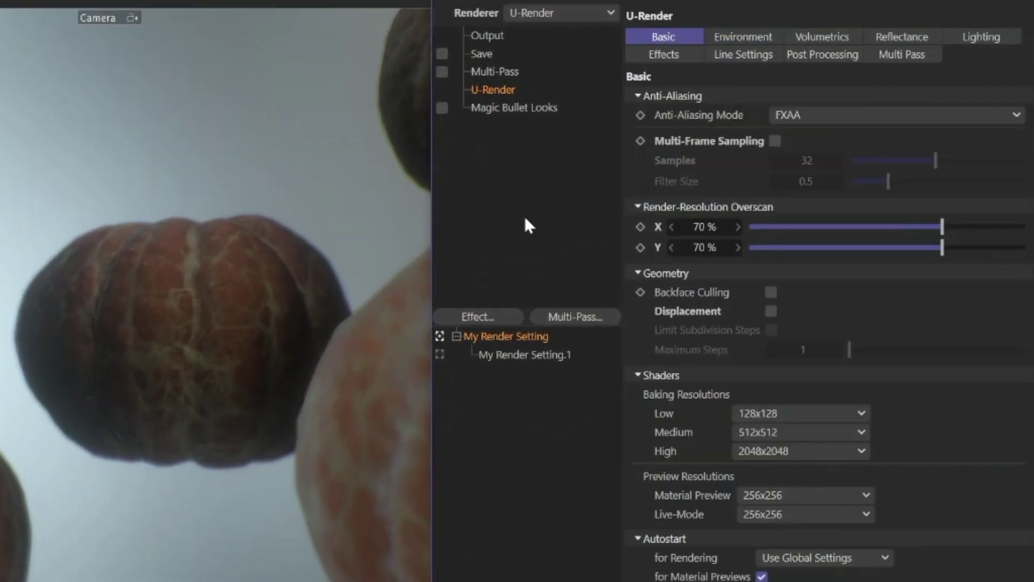
left_click(756, 37)
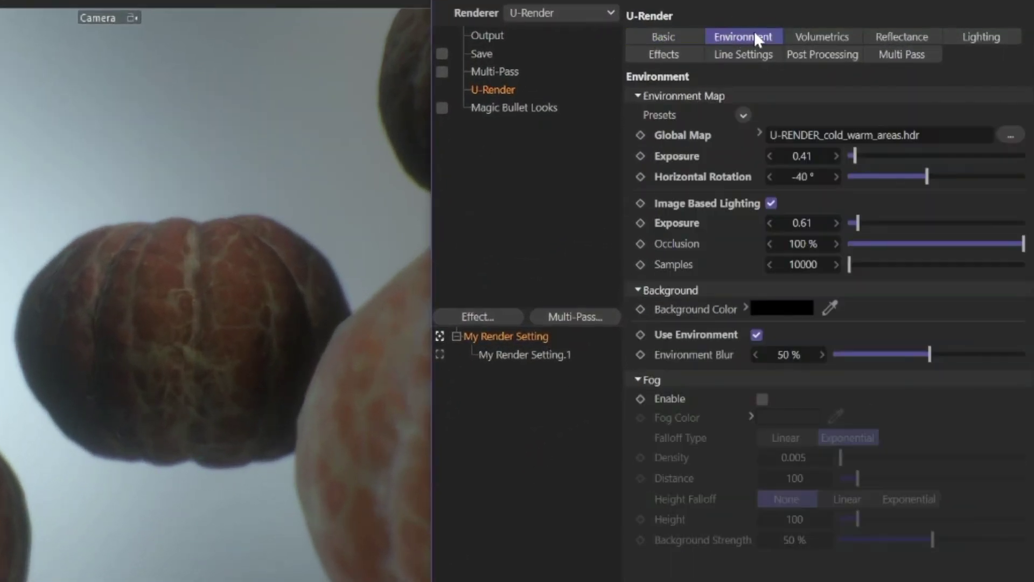
left_click(761, 337)
left_click(761, 338)
mouse_move(871, 156)
left_mouse_down()
mouse_move(945, 155)
mouse_move(876, 156)
left_mouse_up()
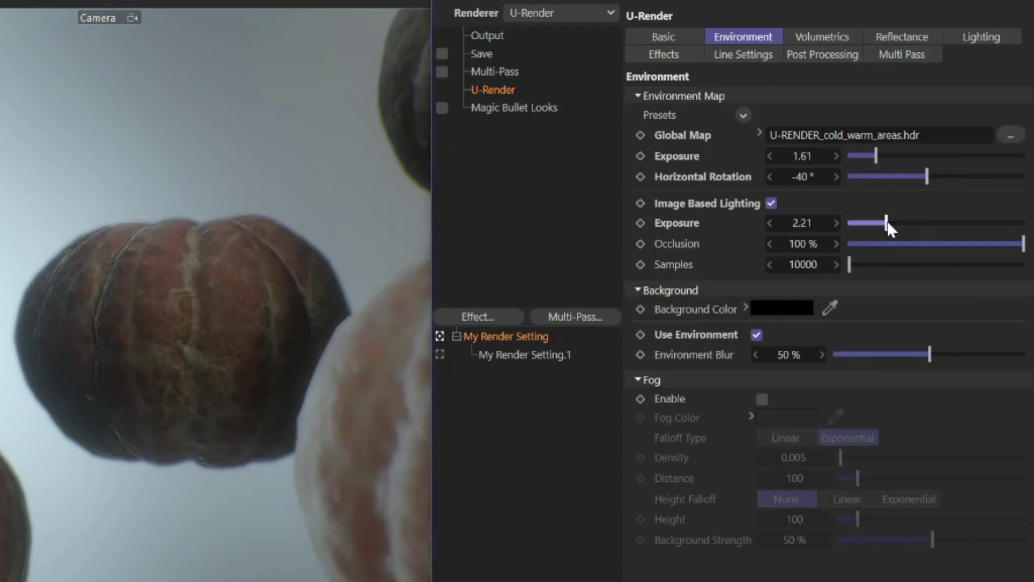
mouse_move(887, 222)
left_mouse_down()
mouse_move(923, 222)
mouse_move(872, 222)
left_mouse_up()
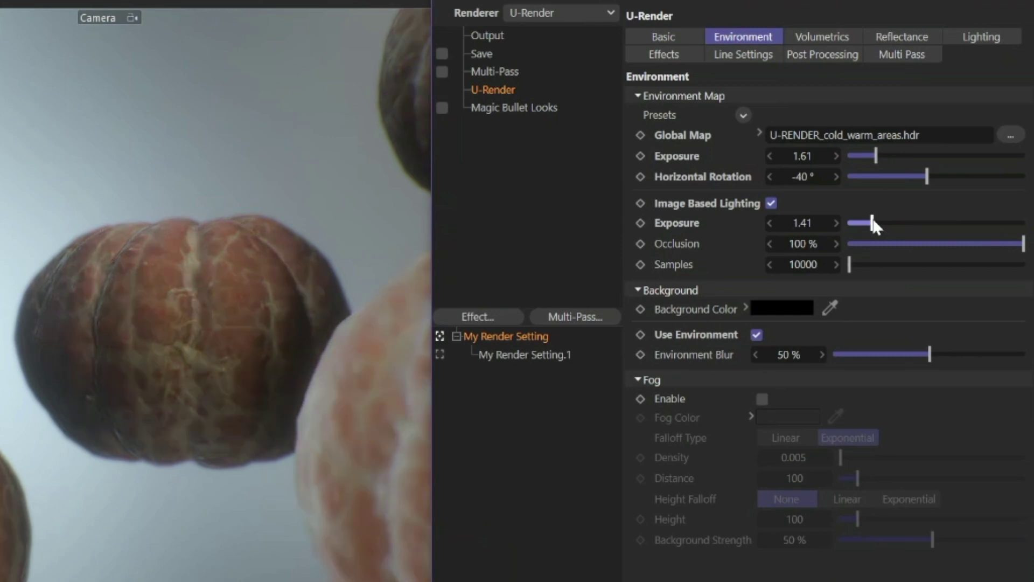
left_click_drag(888, 176, 857, 178)
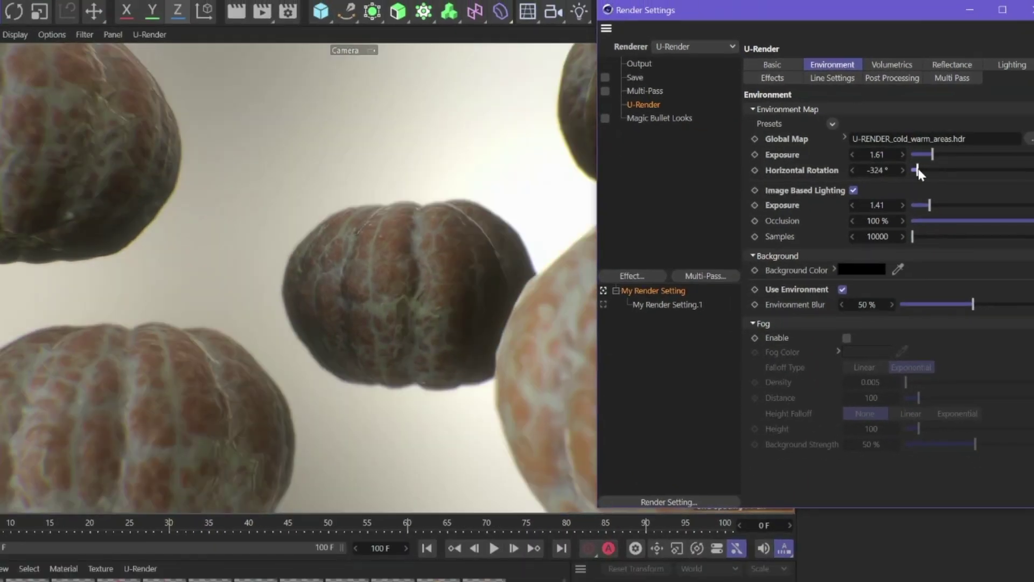
left_click_drag(941, 171, 1023, 171)
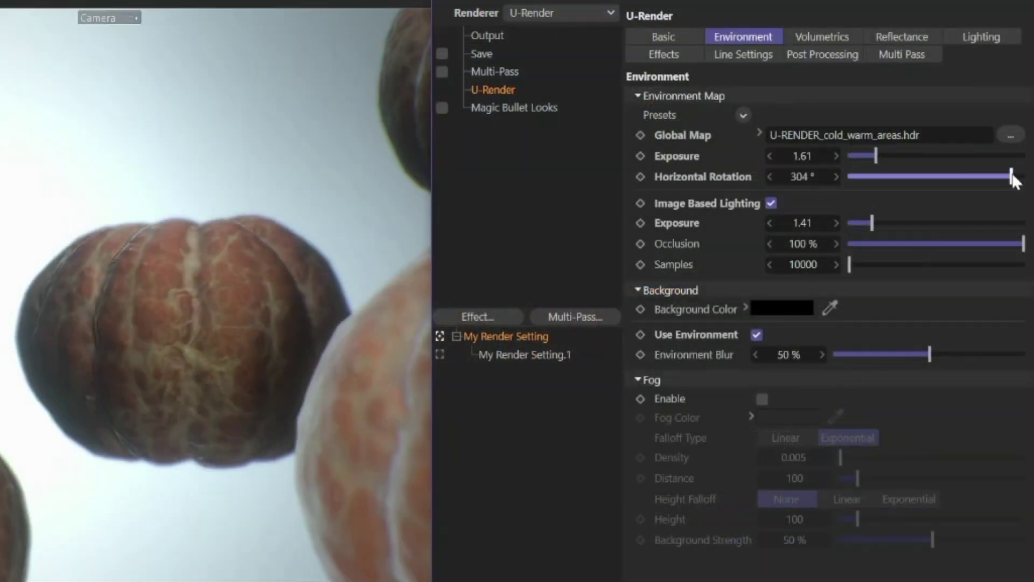
Step: Switch the environment to the Autumn Woods preset and rotate it
left_click(743, 116)
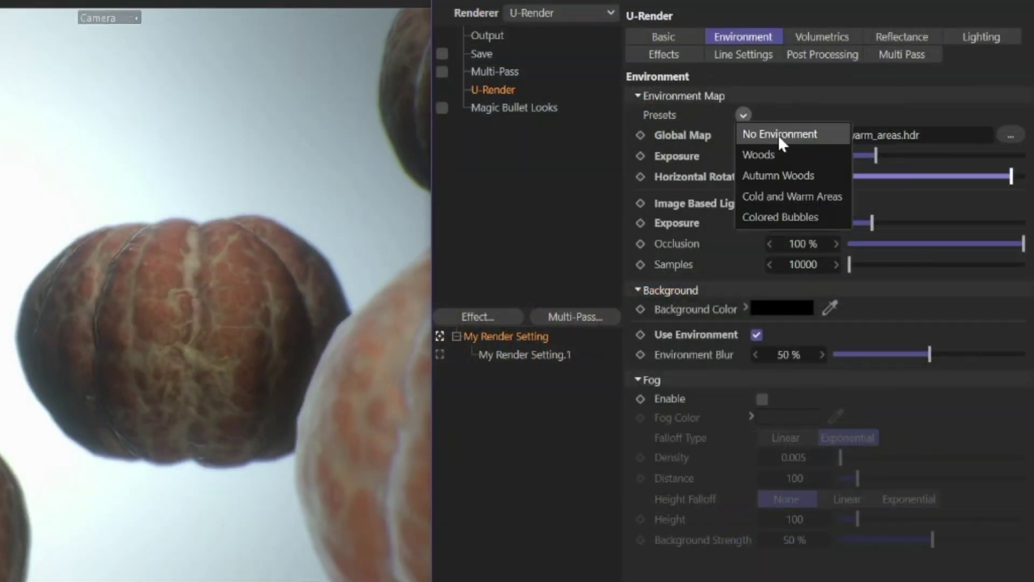
left_click(799, 175)
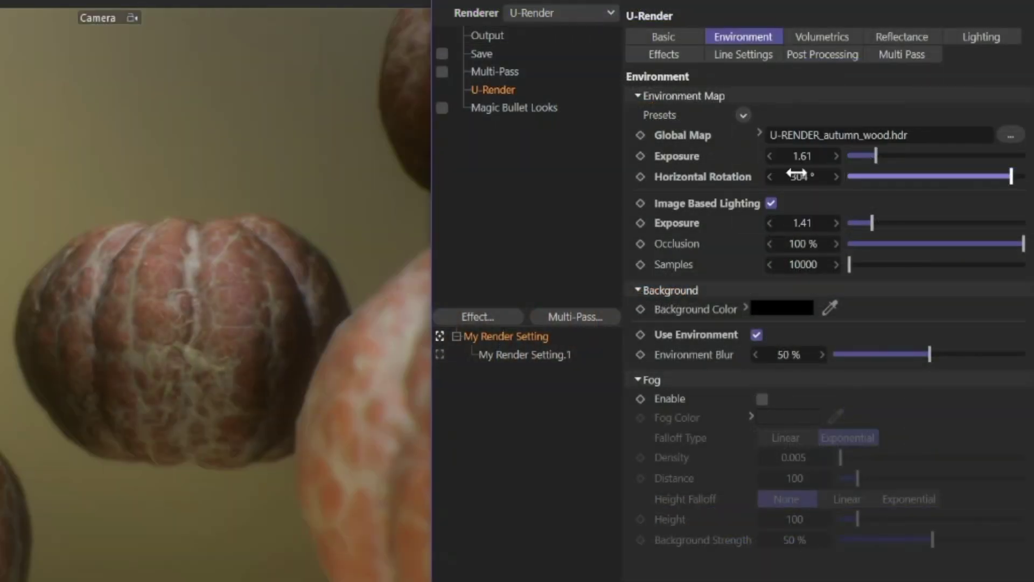
left_click_drag(914, 174, 891, 177)
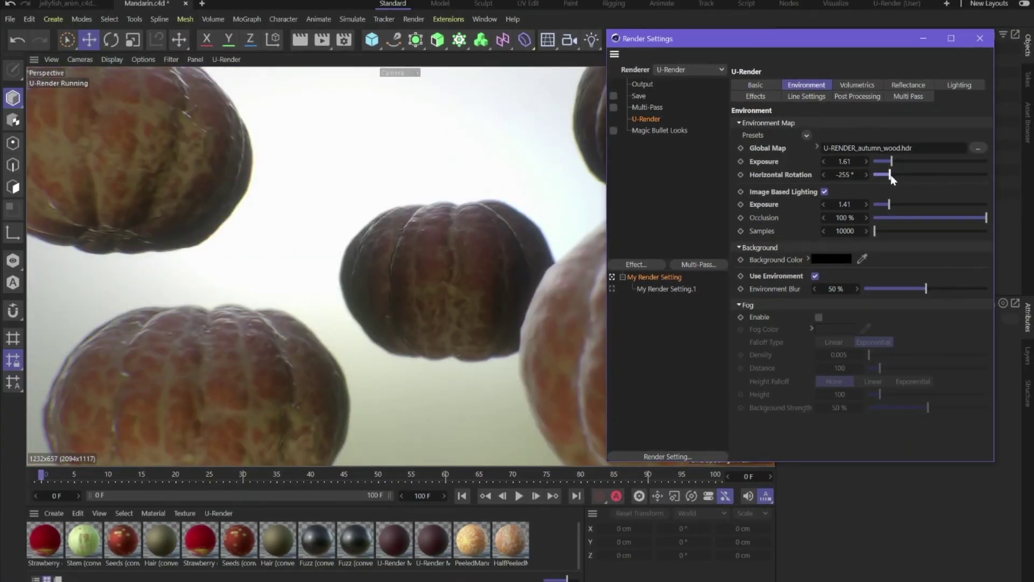
left_click(980, 38)
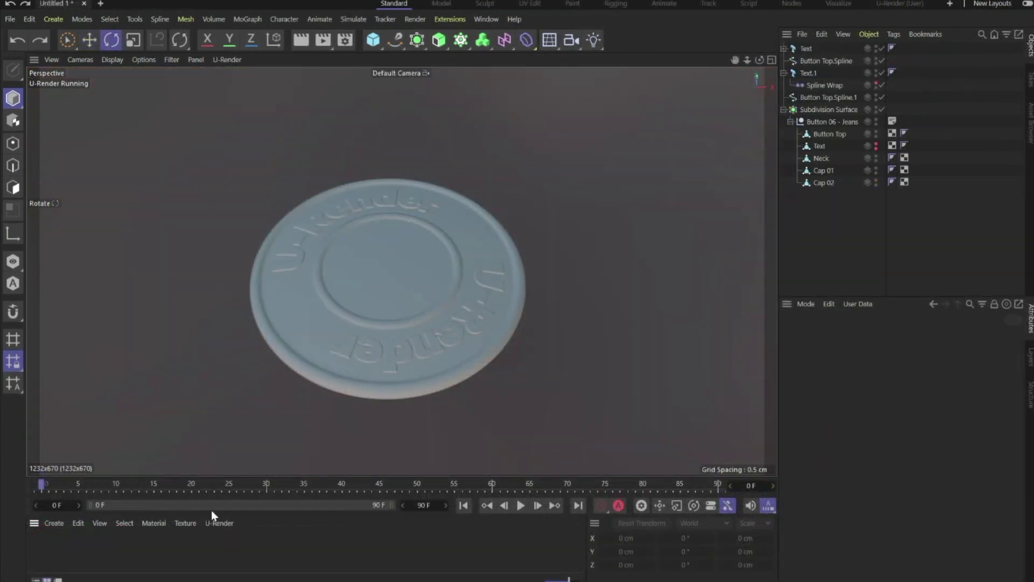
left_click(215, 520)
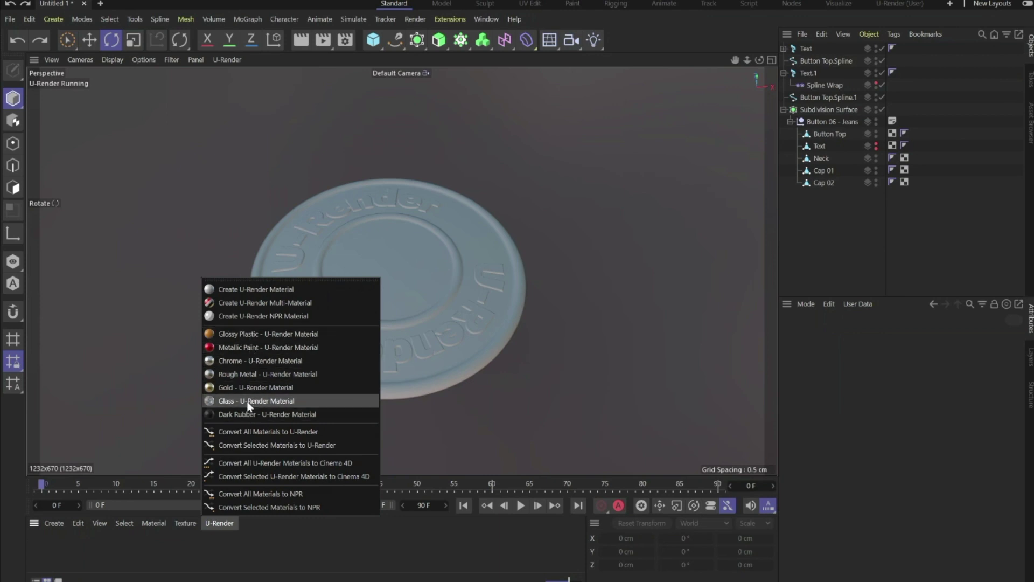
Step: Create a U-Render material, apply it to Button Top and Text, and open it in the Material Editor
left_click(247, 289)
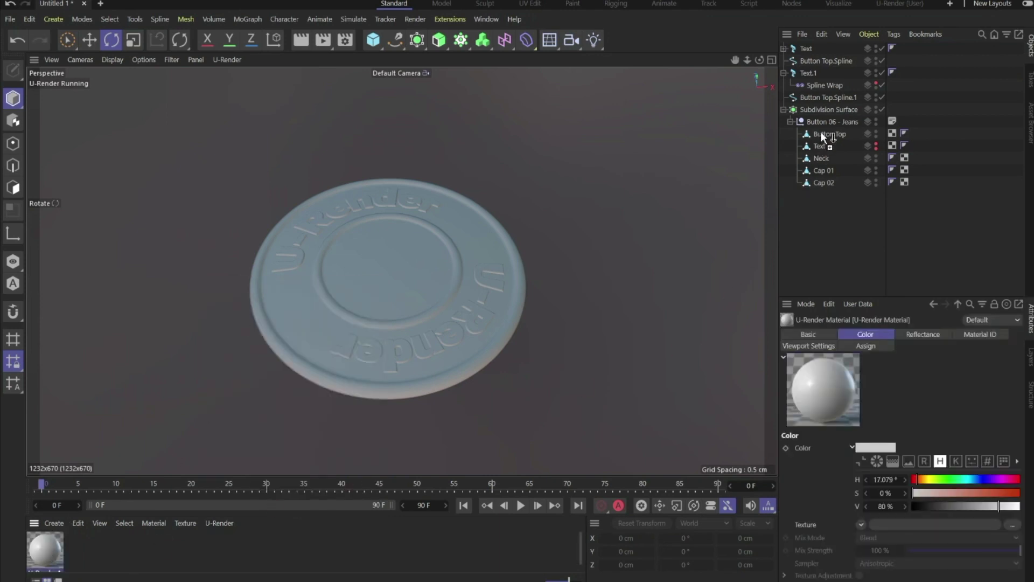
left_click_drag(821, 133, 821, 133)
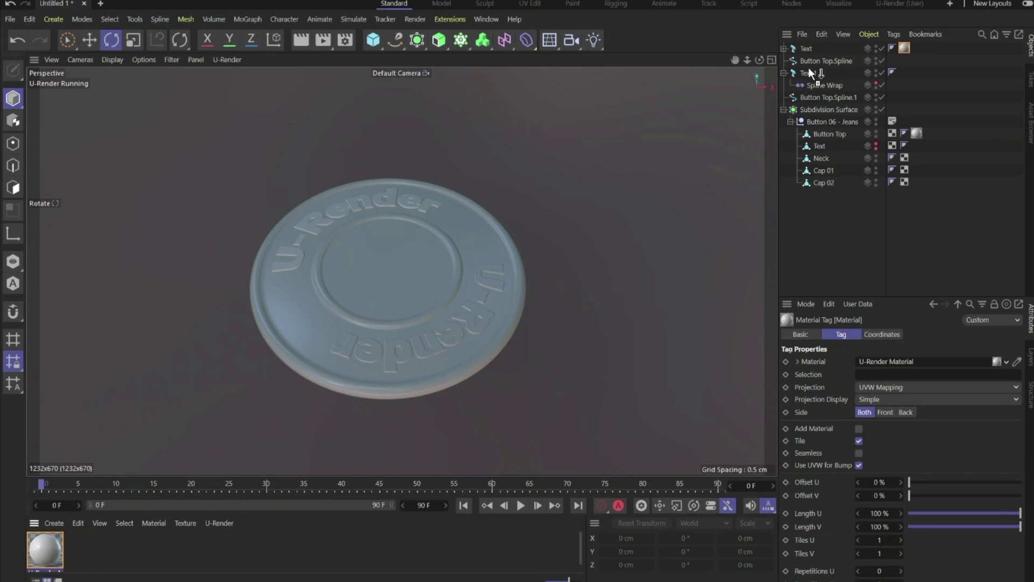
left_click_drag(809, 68, 809, 69)
double_click(48, 557)
left_click_drag(305, 84, 859, 22)
Step: Review the material's channels and enable Bump with a Noise texture
left_click(625, 156)
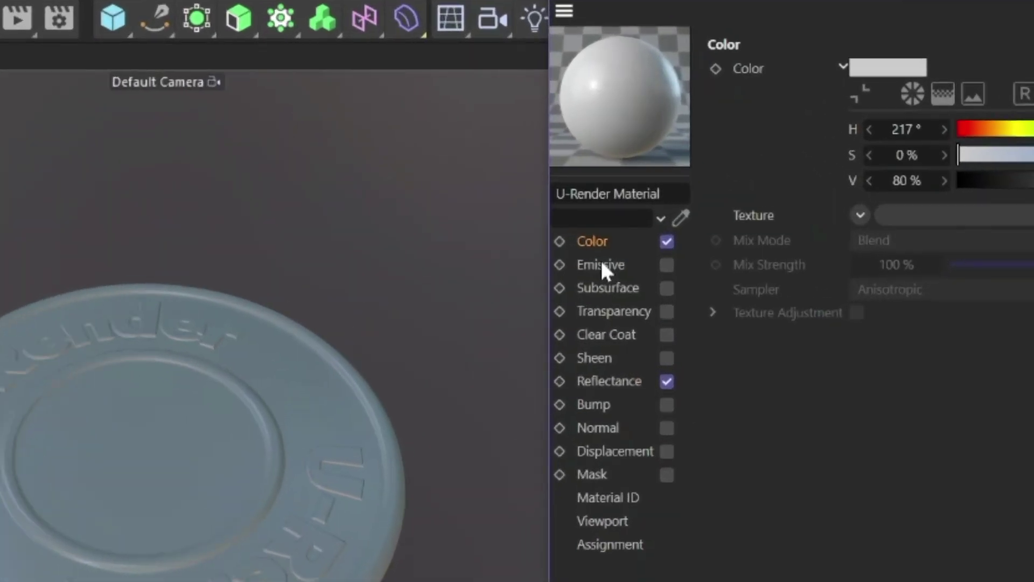
left_click(628, 168)
left_click(633, 181)
left_click(614, 309)
left_click(602, 358)
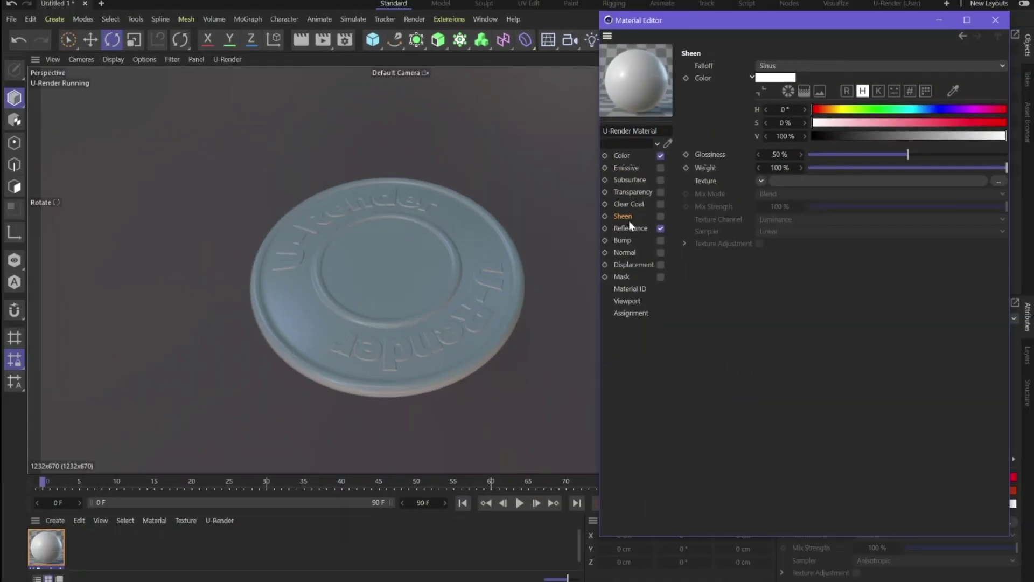
left_click(609, 380)
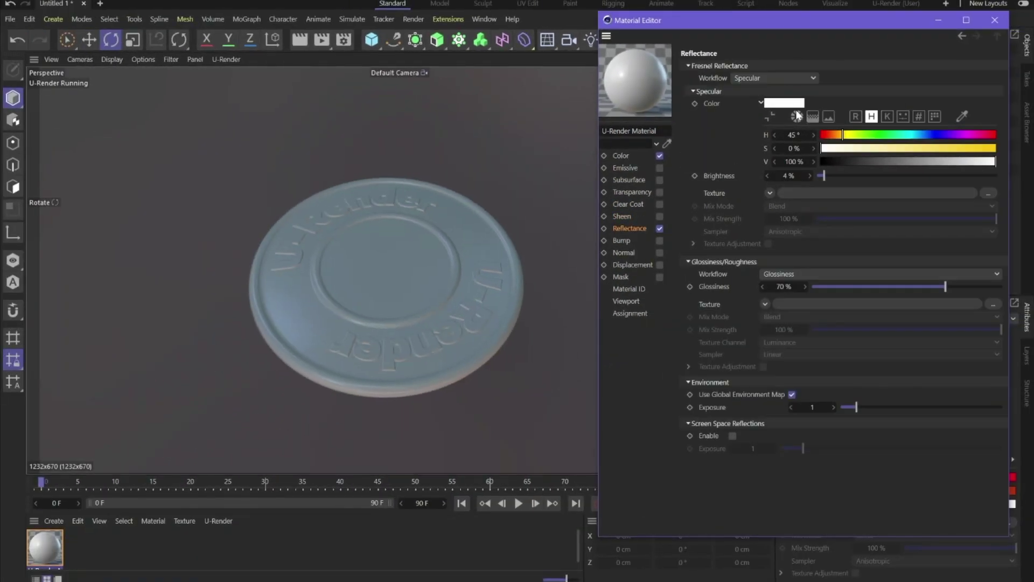
left_click(659, 240)
left_click(763, 86)
left_click(783, 212)
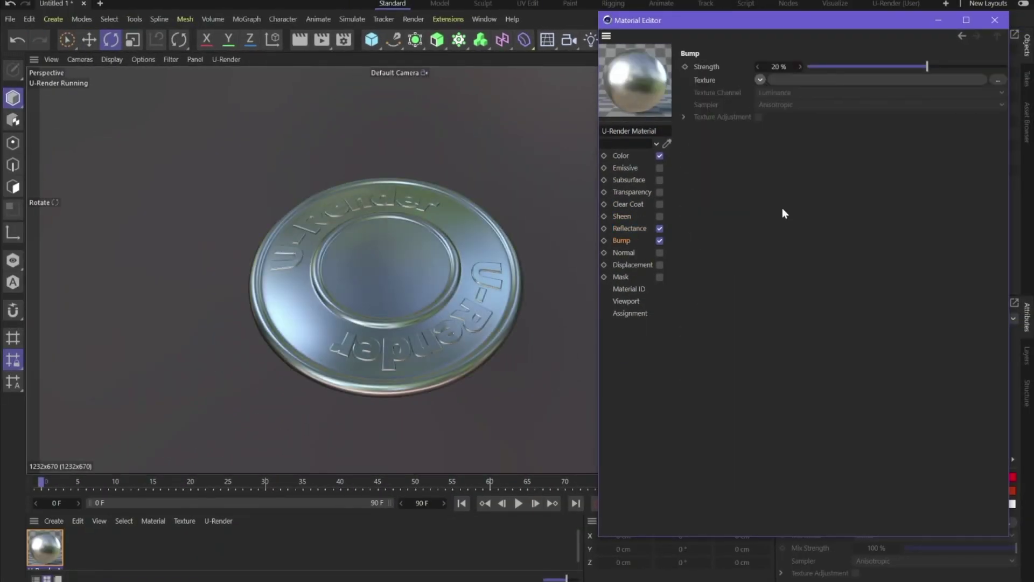
left_click(621, 240)
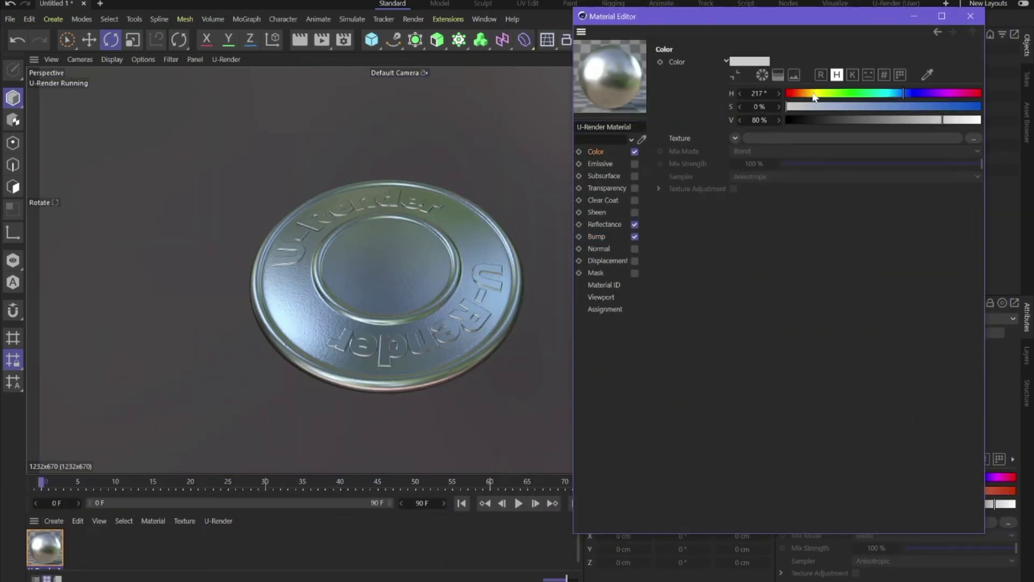
Step: Tint the colour gold at 37% saturation and 84% brightness, and view the coin up close
left_click(810, 93)
left_click_drag(808, 107, 950, 120)
left_click(844, 106)
scroll(384, 300, "up", 3)
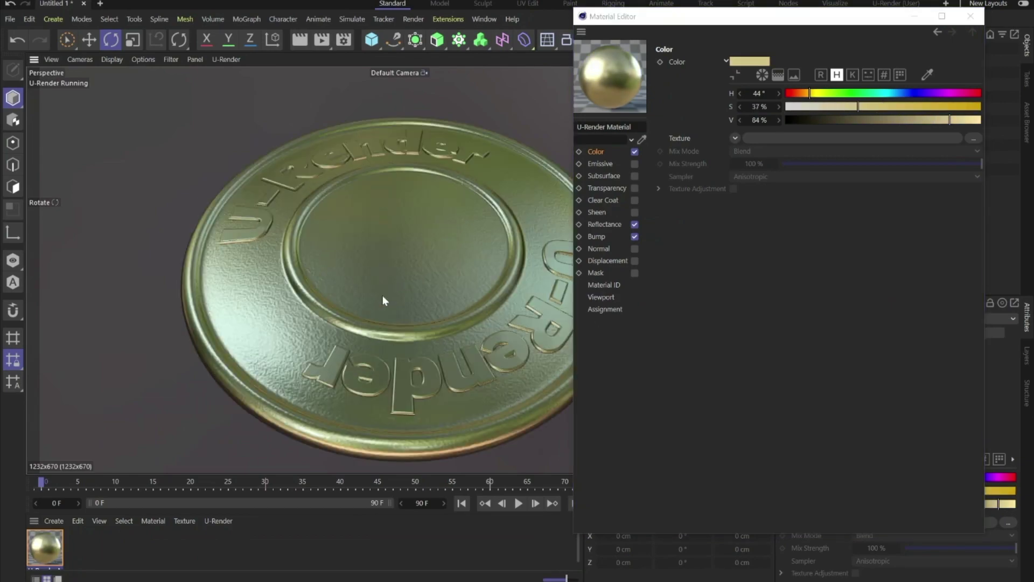
left_click_drag(383, 300, 318, 289, "alt")
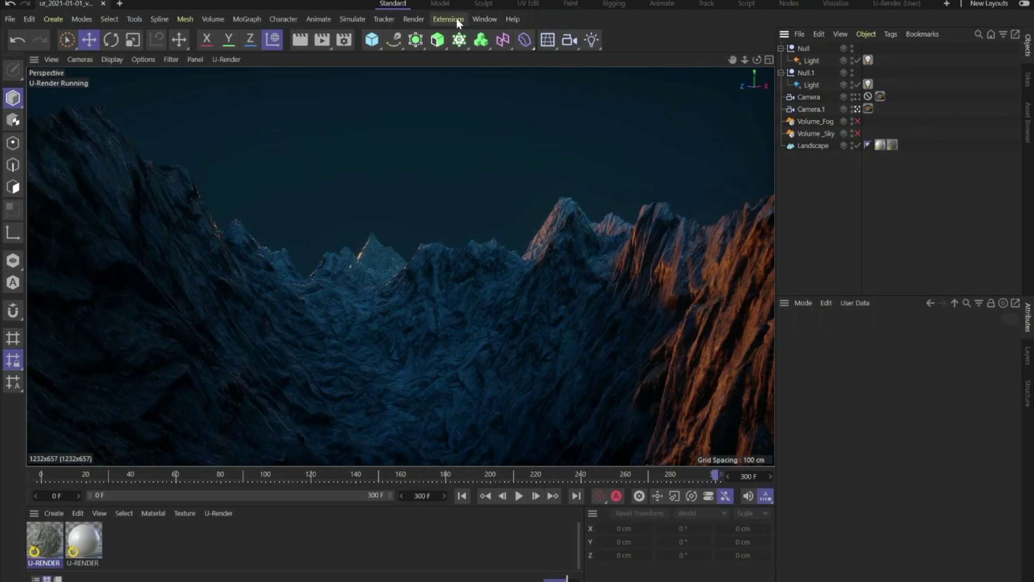
Step: Enable the Volume_Sky volume object and select the Null's U-Render Light tag
left_click(457, 19)
mouse_move(542, 263)
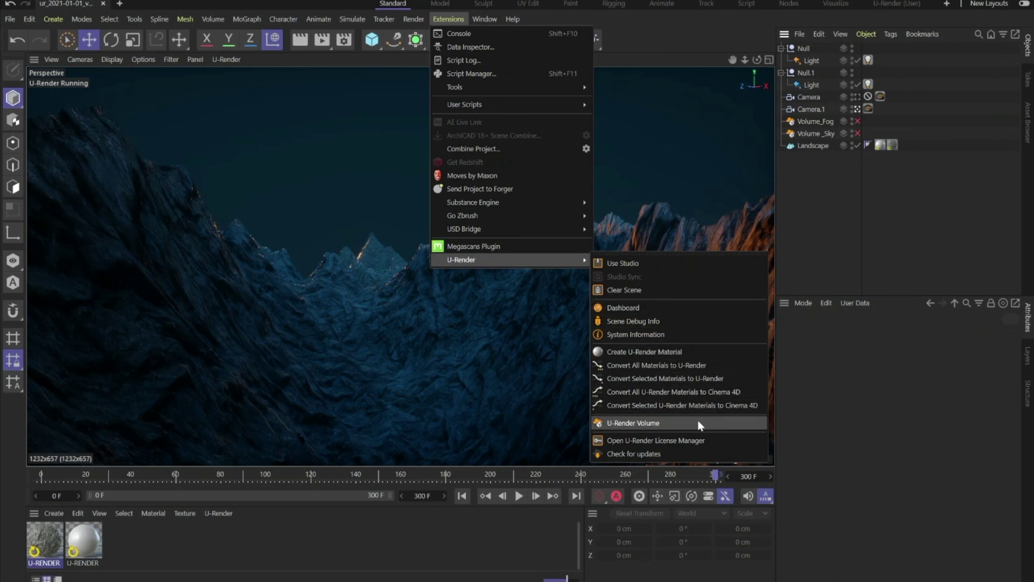
left_click(825, 181)
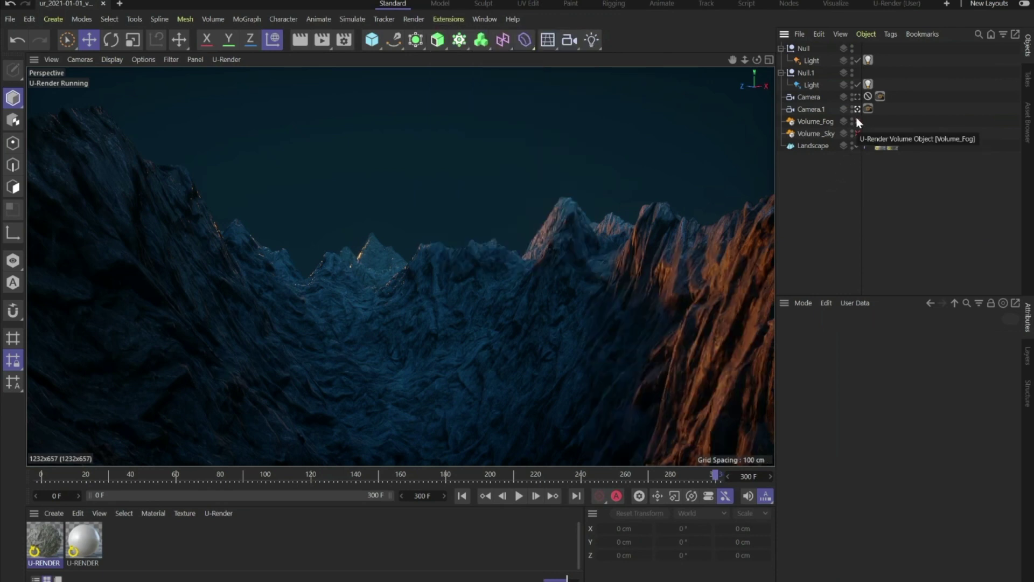
left_click(857, 133)
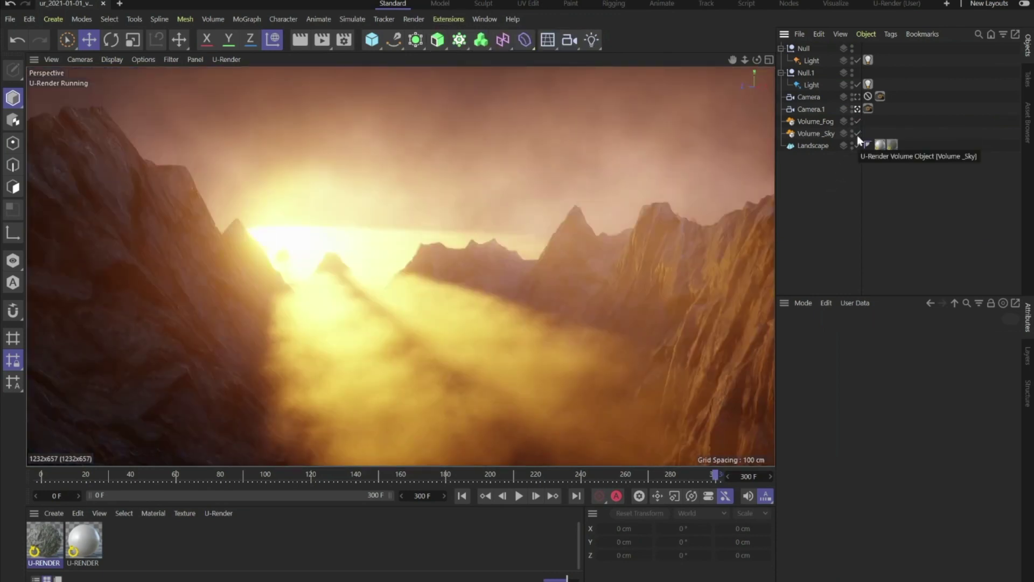
left_click(868, 59)
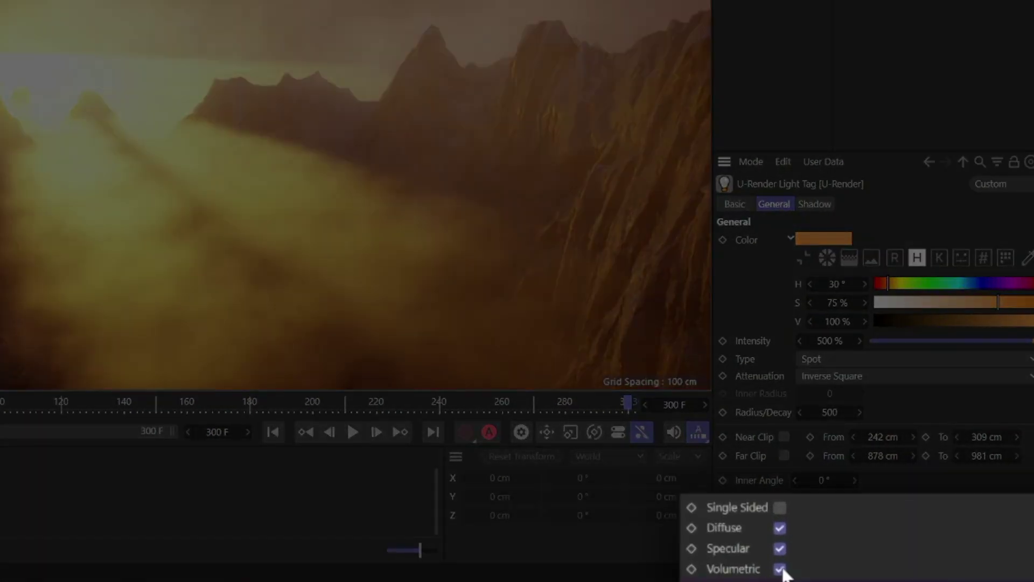
Step: Toggle the light's volumetric effect off and on, then move the light rig up and far left
left_click(780, 569)
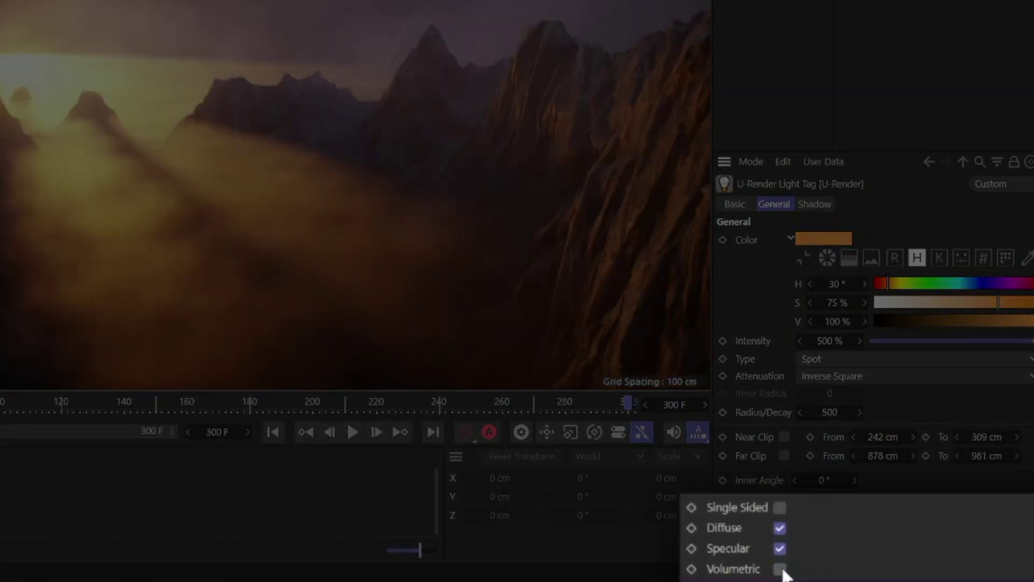
left_click(780, 569)
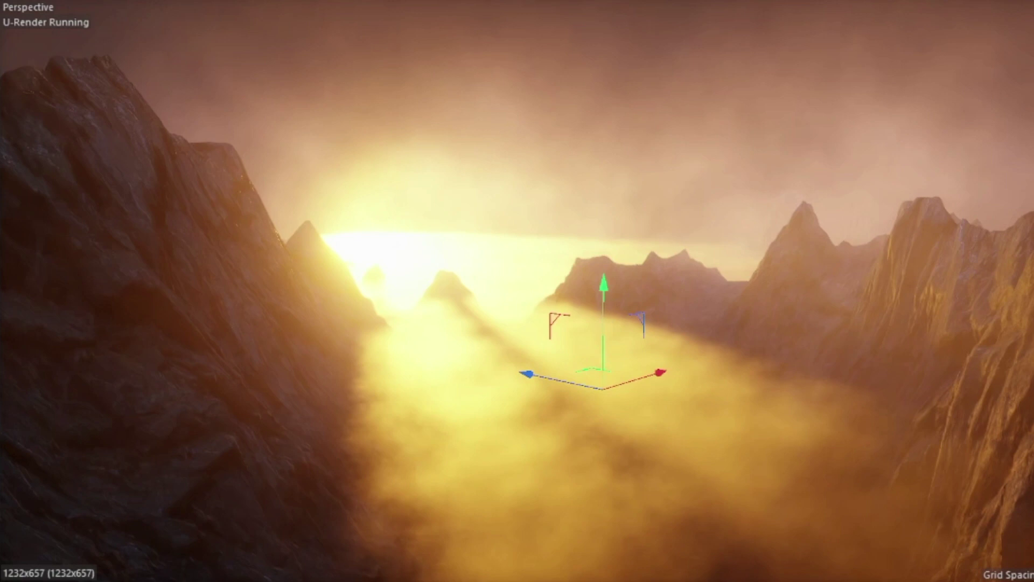
left_click_drag(636, 344, 640, 291)
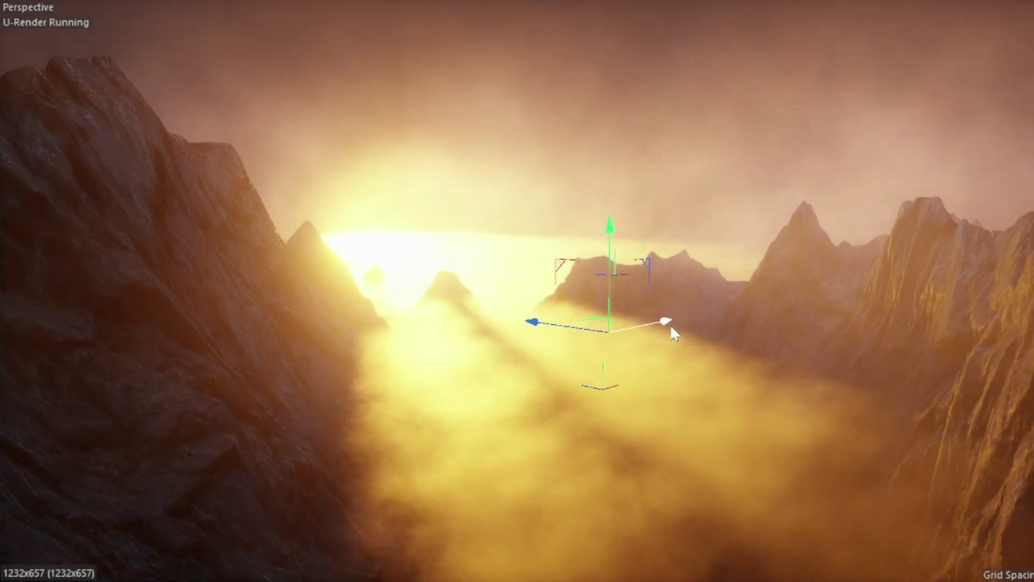
left_click_drag(670, 324, 358, 307)
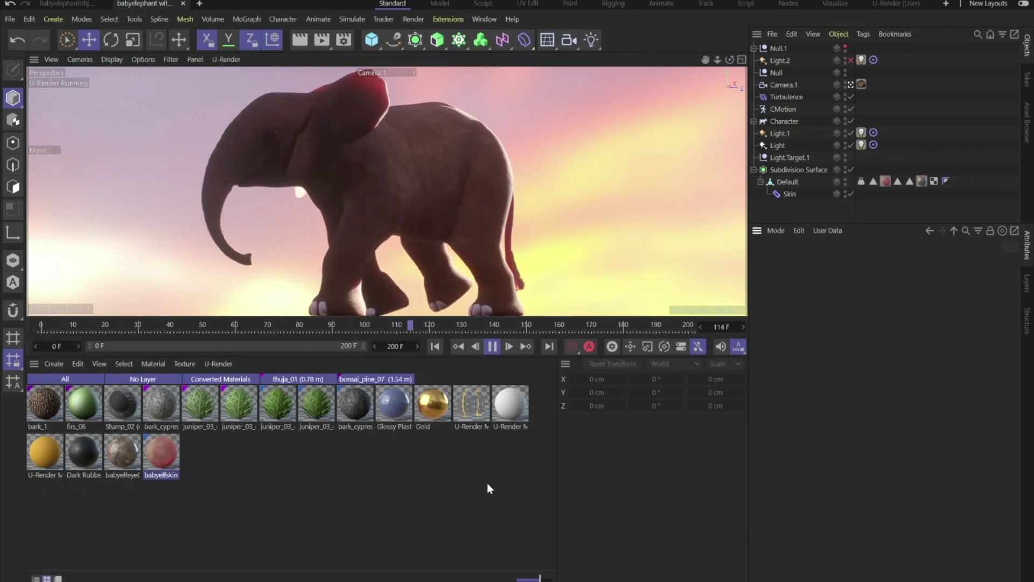
Step: Stop playback at frame 0 and convert the babyelfskin material to NPR for editing
key("F8")
key("shift+f")
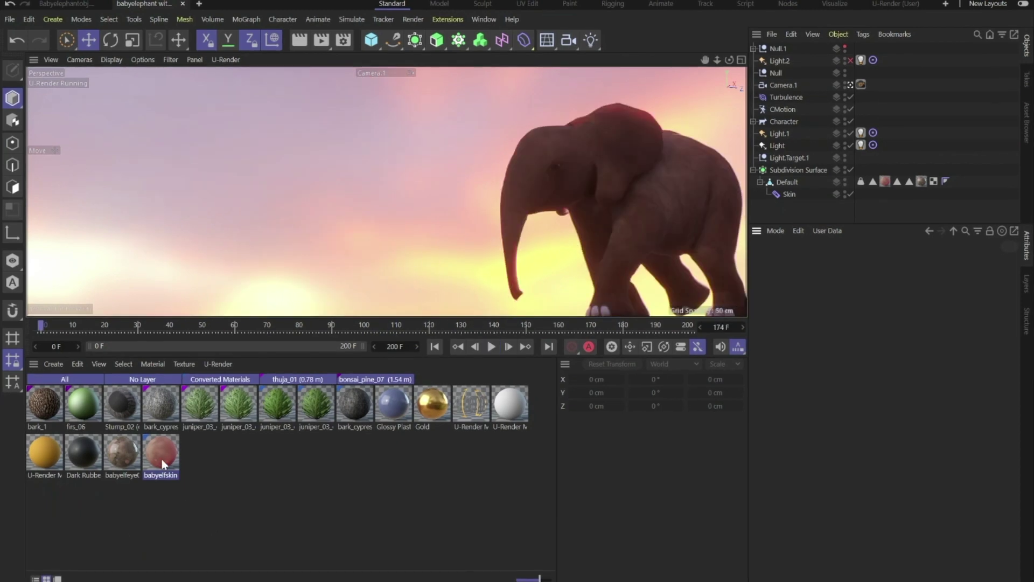
left_click(161, 457)
left_click(208, 363)
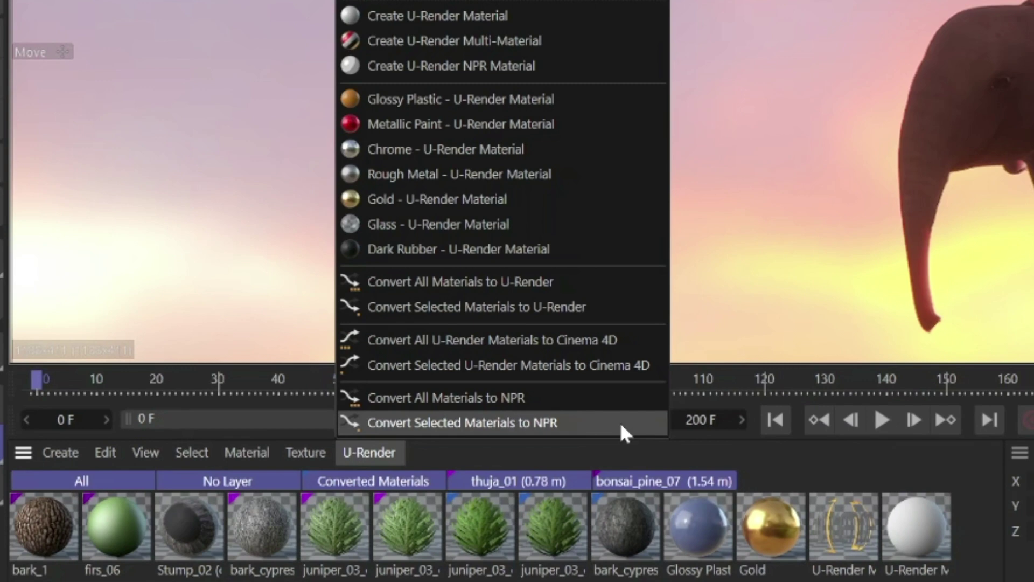
left_click(621, 426)
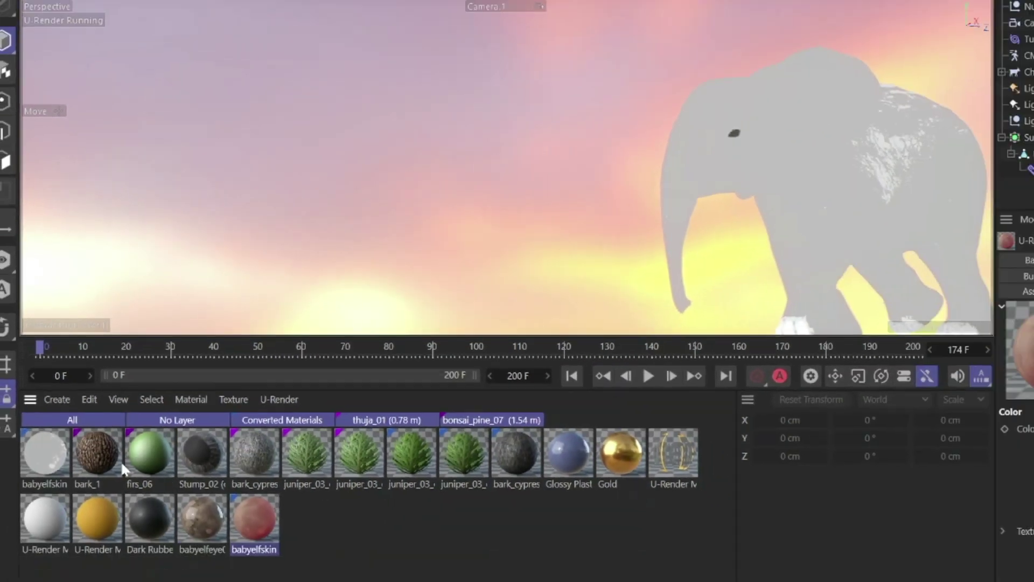
double_click(46, 526)
left_click_drag(134, 342, 124, 69)
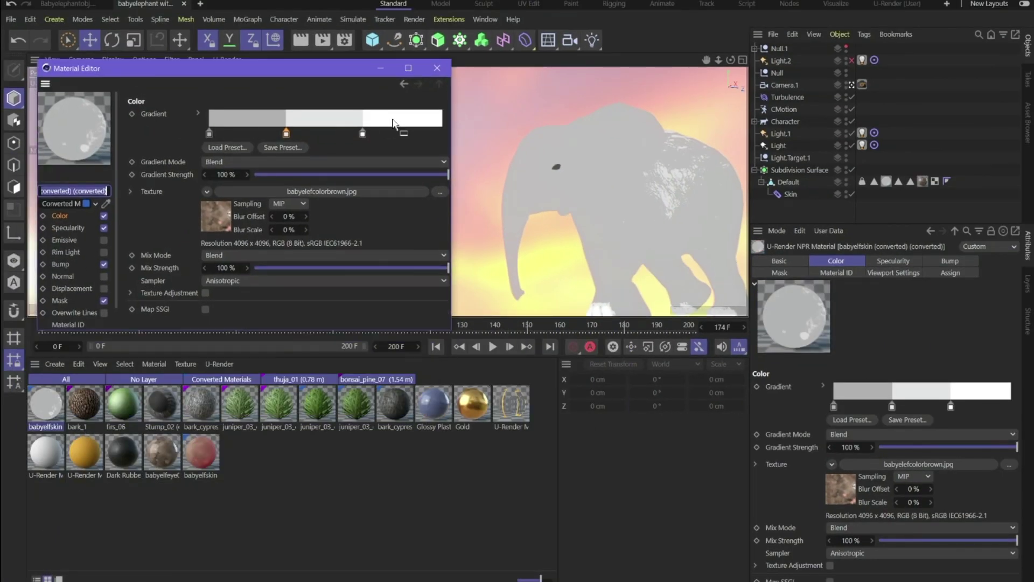
Step: Set the gradient mode to Multiply, tighten the gradient stops, and lower texture mix strength to 58%
left_click(243, 162)
left_click(231, 210)
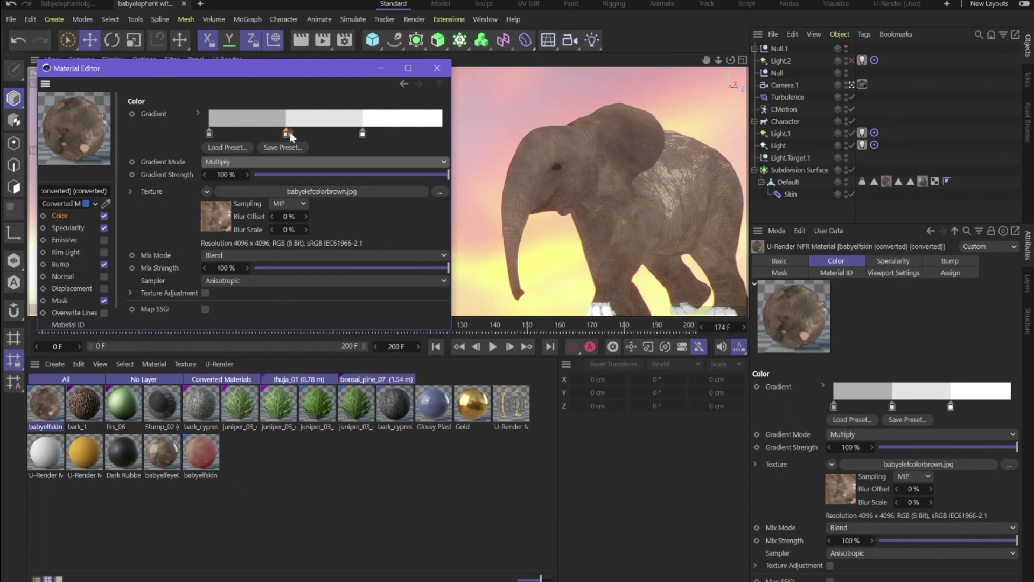
left_click_drag(287, 132, 239, 133)
left_click_drag(361, 133, 259, 134)
left_click_drag(239, 134, 237, 133)
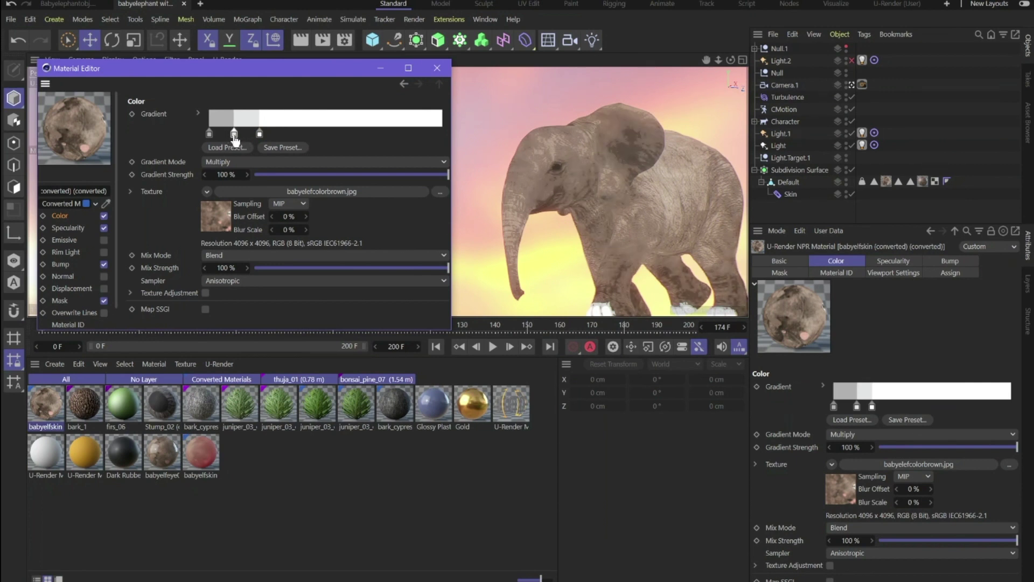
left_click_drag(385, 173, 476, 144)
left_click_drag(412, 269, 353, 268)
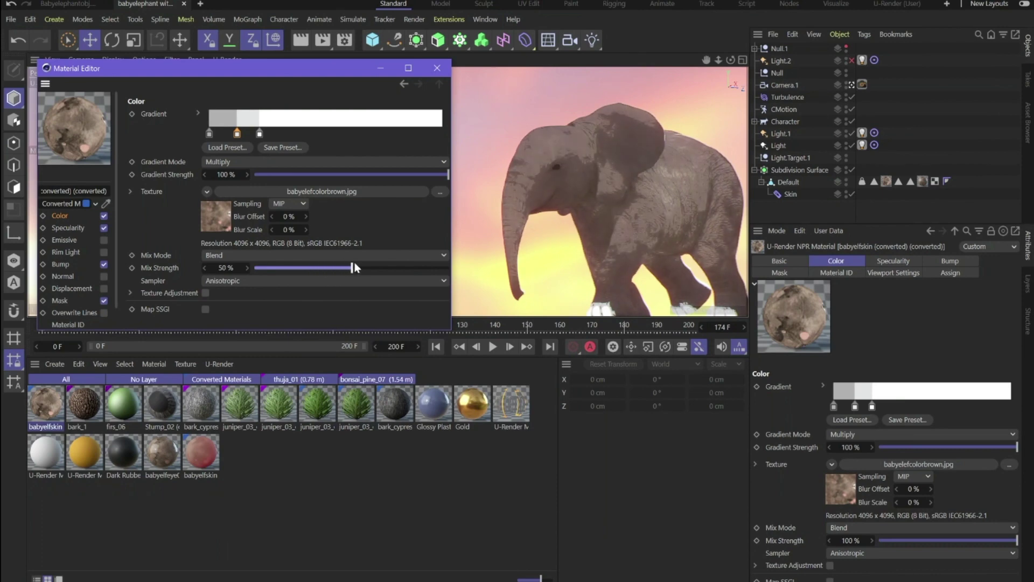
left_click(439, 69)
Step: Enable U-Render line rendering, increase dynamic width, and set object lines to 3.3 and feature lines to 3.5
left_click(345, 39)
left_click_drag(380, 107, 224, 50)
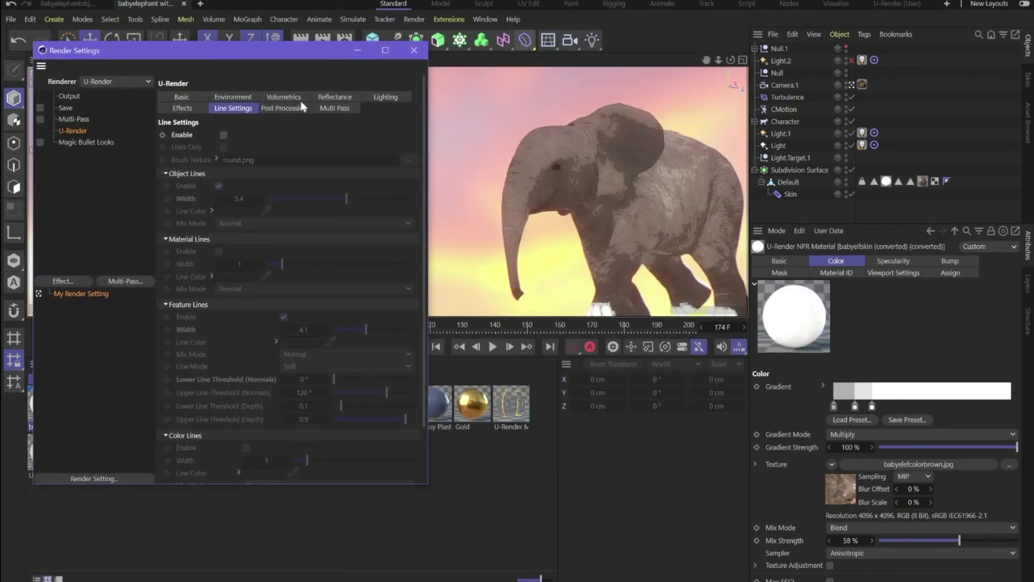
left_click(223, 134)
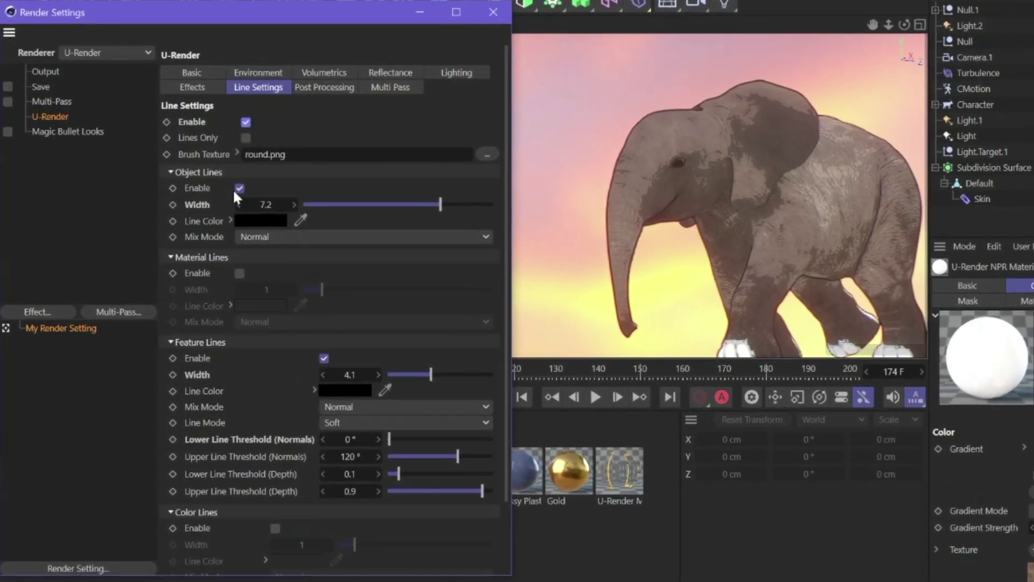
left_click(238, 188)
left_click(238, 188)
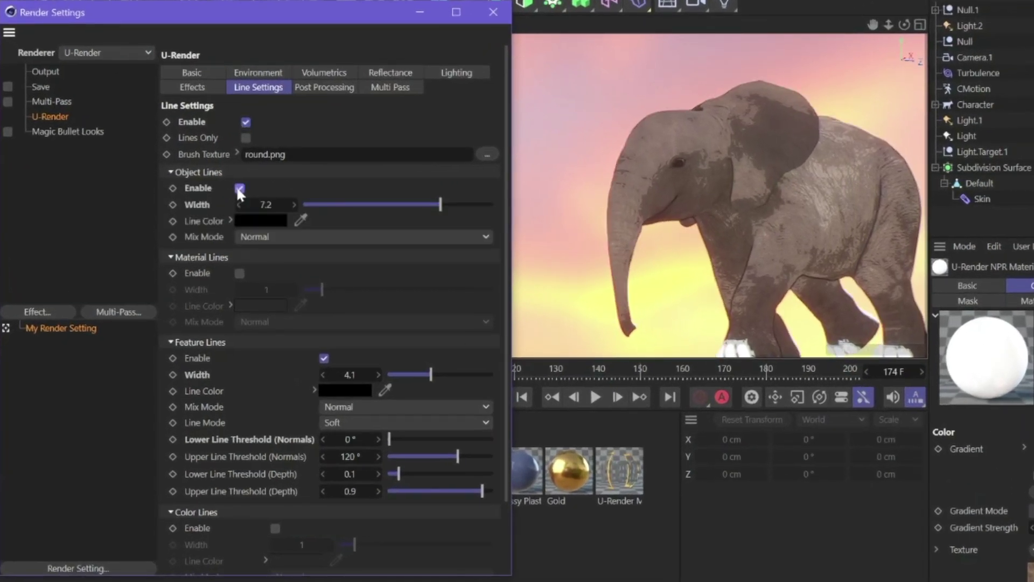
left_click(322, 358)
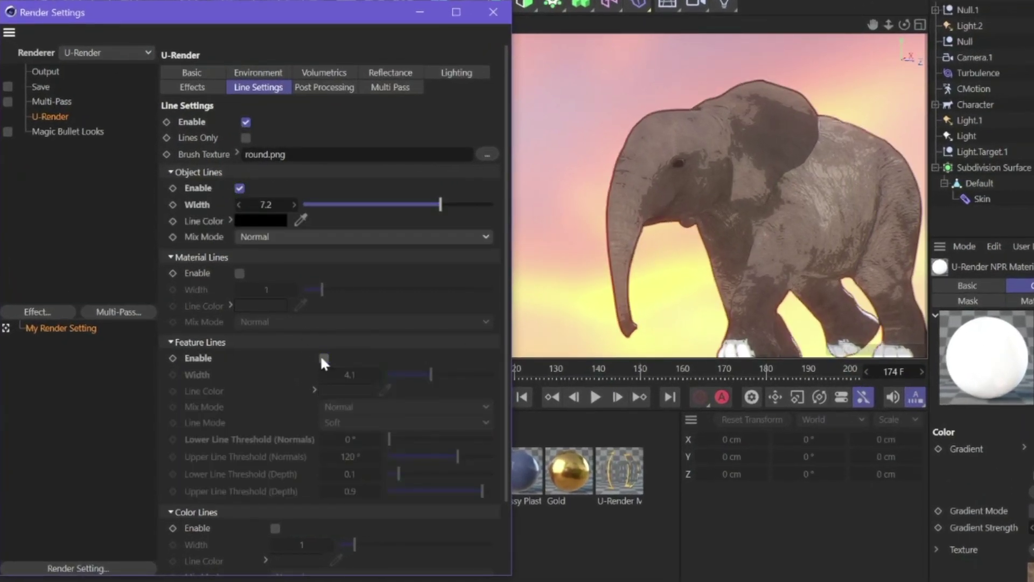
left_click(322, 358)
mouse_move(380, 463)
left_mouse_down()
mouse_move(403, 467)
mouse_move(394, 464)
left_mouse_up()
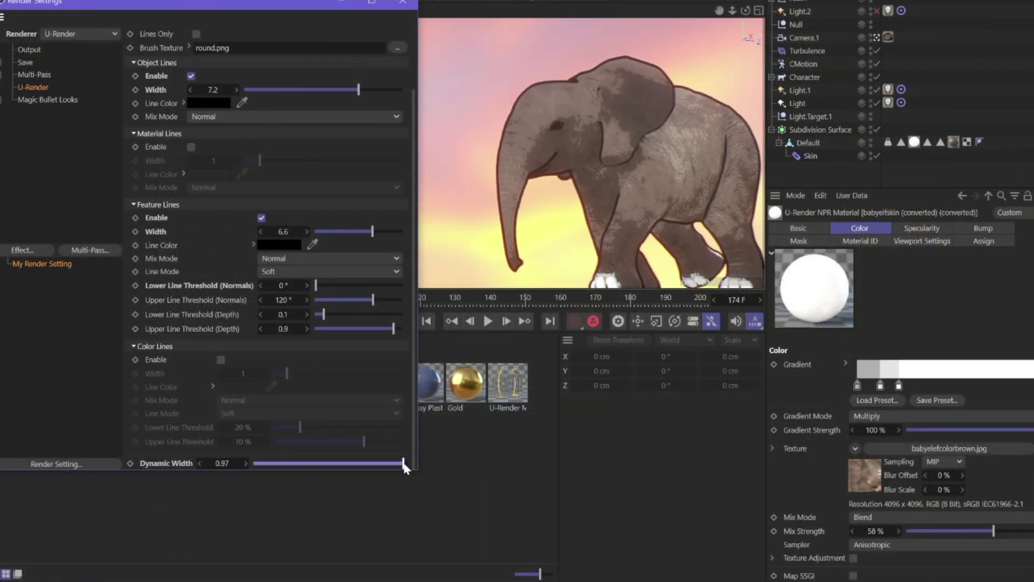
left_click_drag(358, 90, 297, 90)
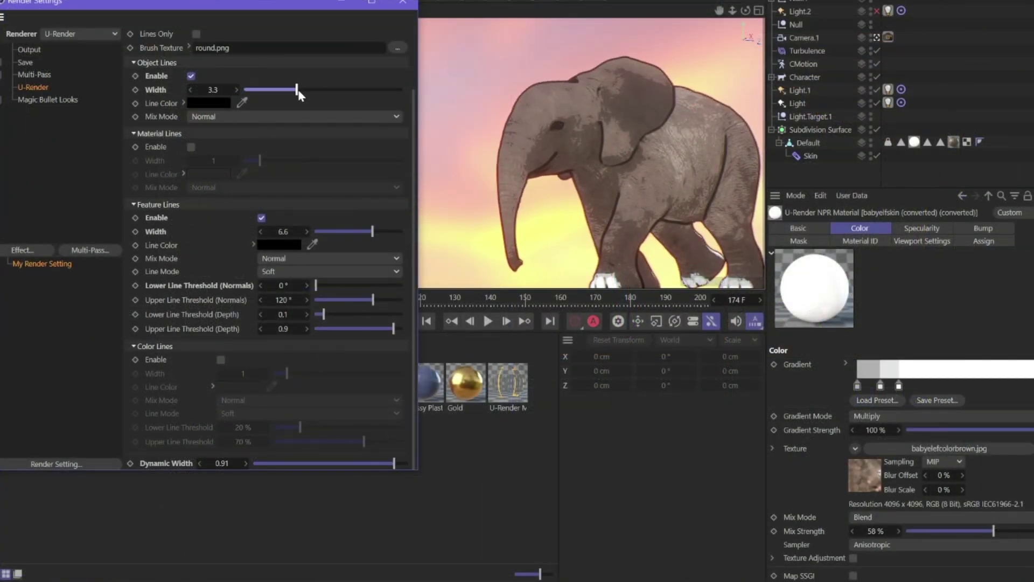
left_click_drag(372, 231, 345, 231)
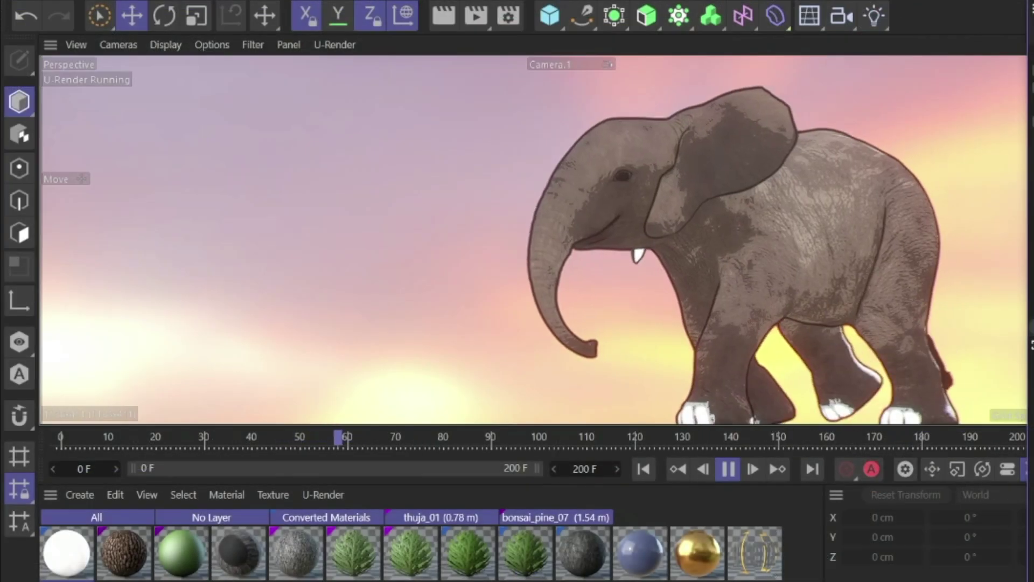